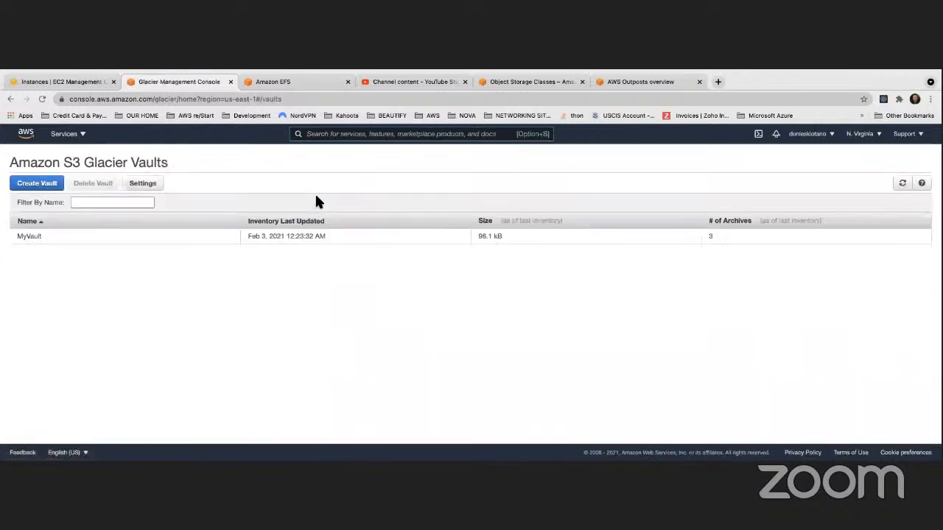
- Try to delete the vault MyVault and dismiss the deletion dialog
click(41, 240)
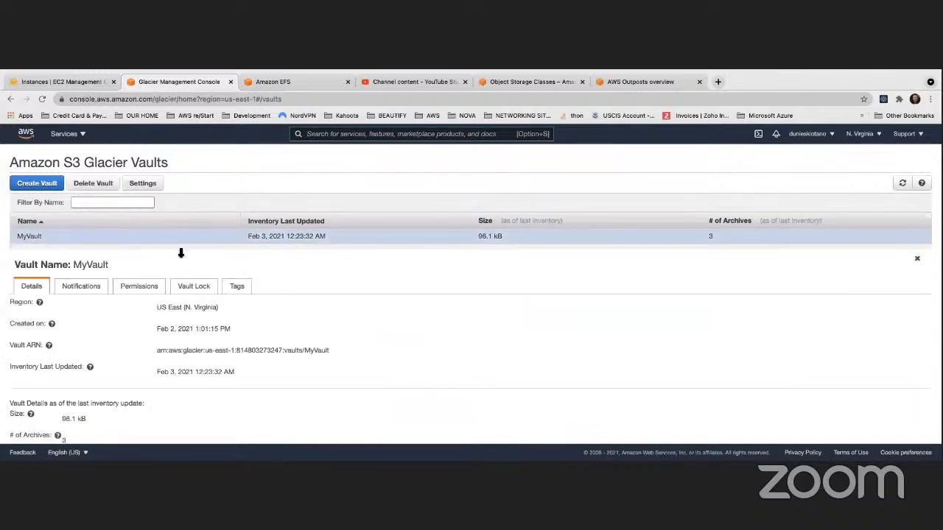
click(93, 183)
click(575, 244)
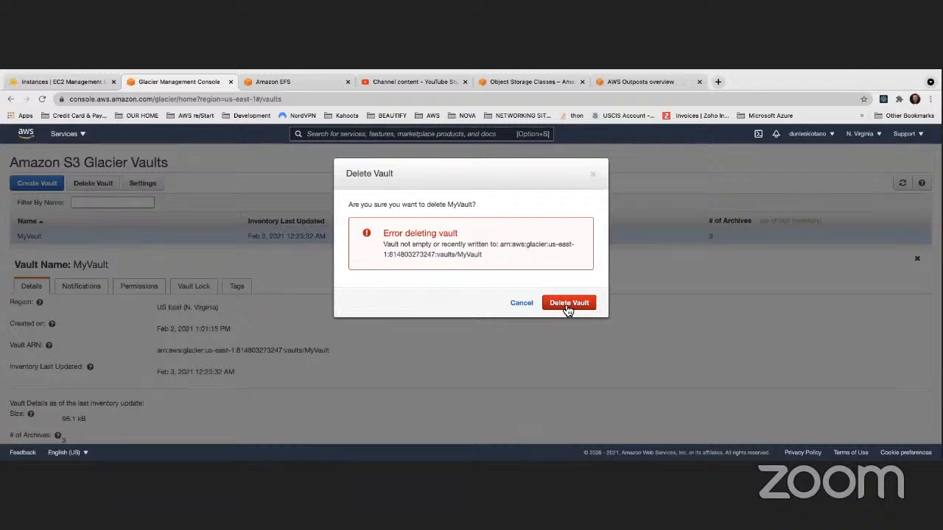
click(593, 177)
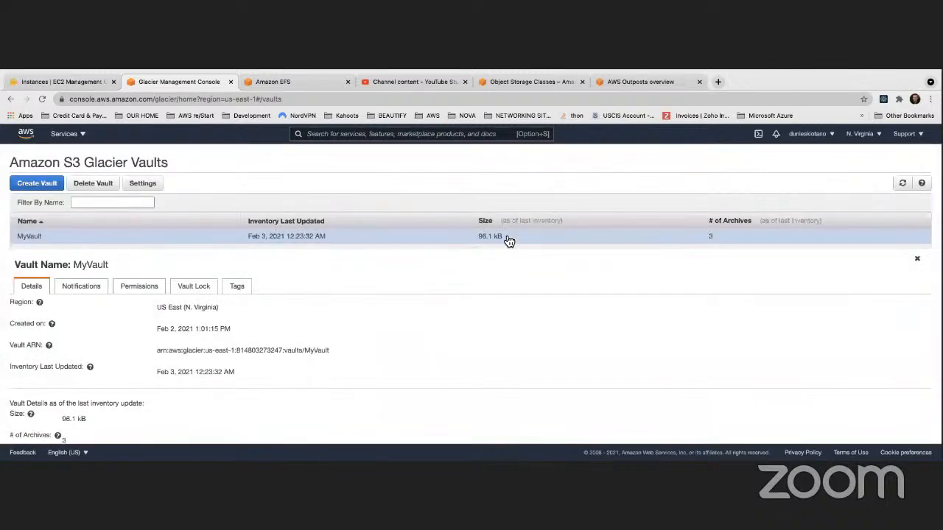
- Review the retrieval policies in the Glacier data retrieval settings and close them without saving
key(ctrl+Up)
click(525, 128)
click(145, 185)
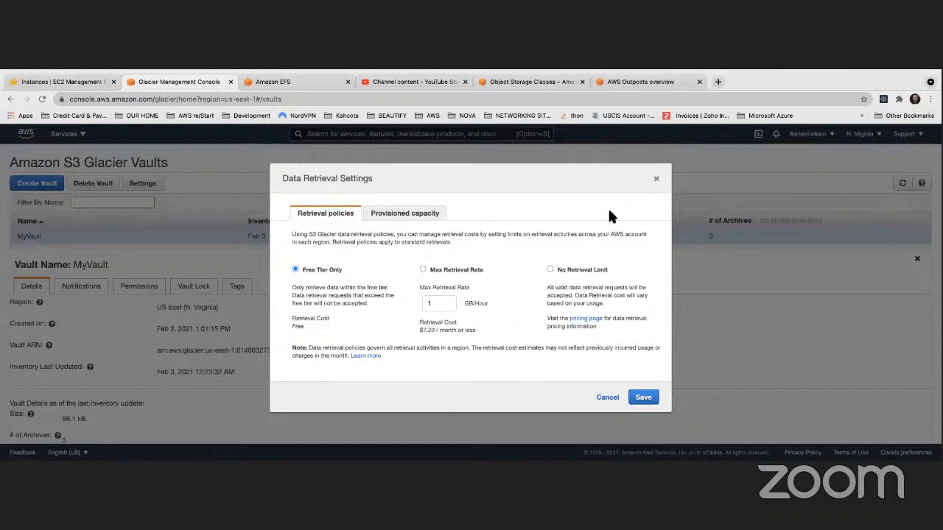
click(656, 180)
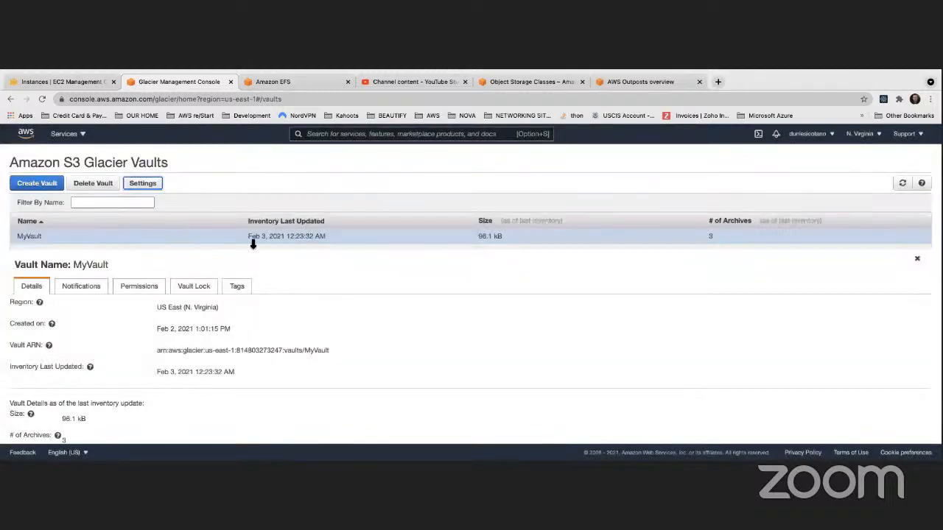
- Look through the details of MyVault, including its size and number of archives
scroll(253, 244, down, 2)
scroll(259, 237, up, 2)
scroll(434, 231, down, 1)
scroll(435, 231, up, 1)
click(713, 238)
- Begin creating a new Glacier vault and read the explanation of its region
click(39, 185)
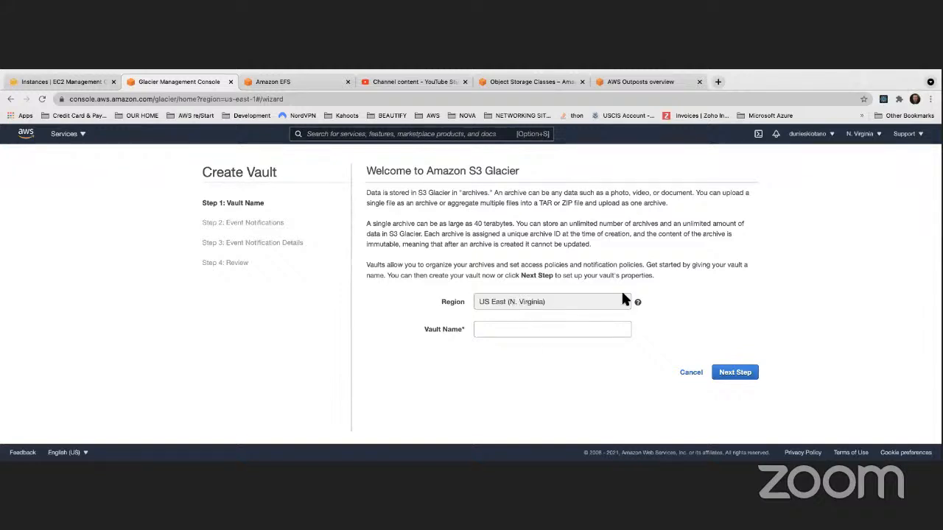
mouse_move(634, 302)
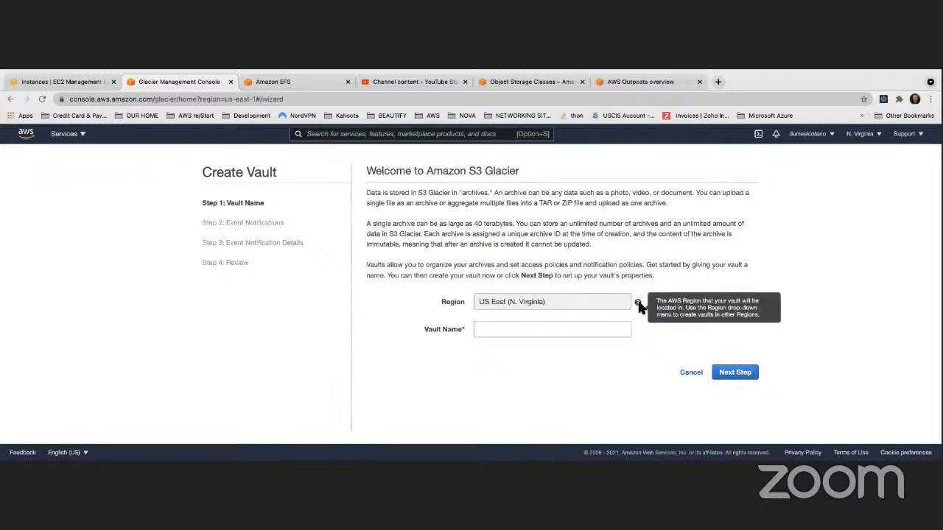
- Switch the console region to US East (Ohio) and back to US East (N. Virginia)
click(865, 139)
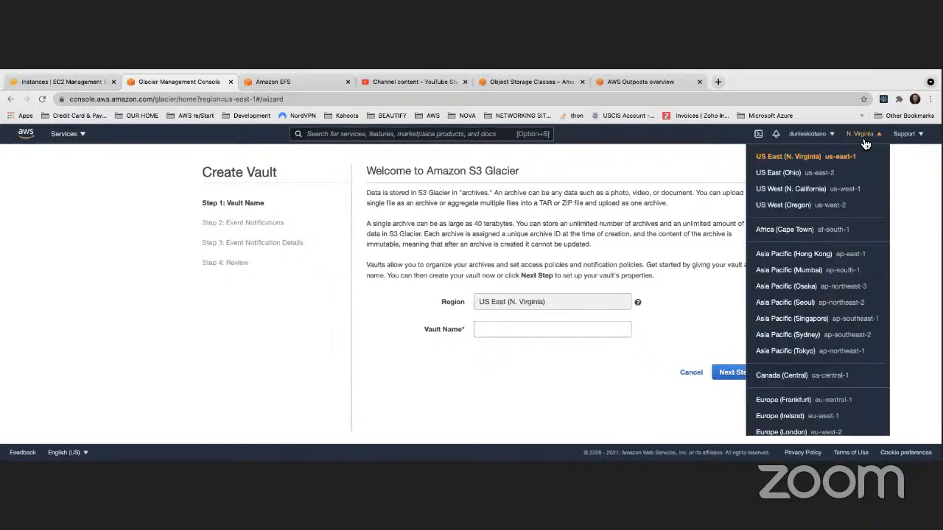
click(805, 172)
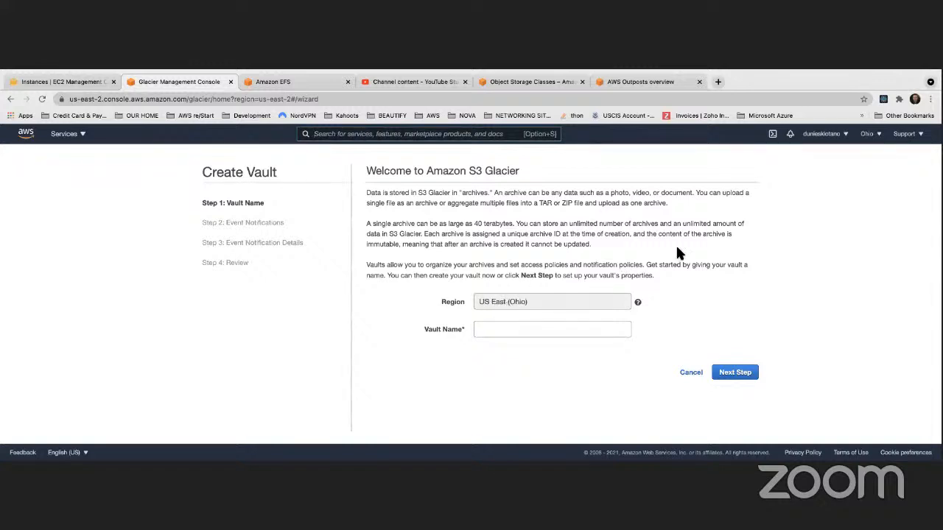
click(871, 134)
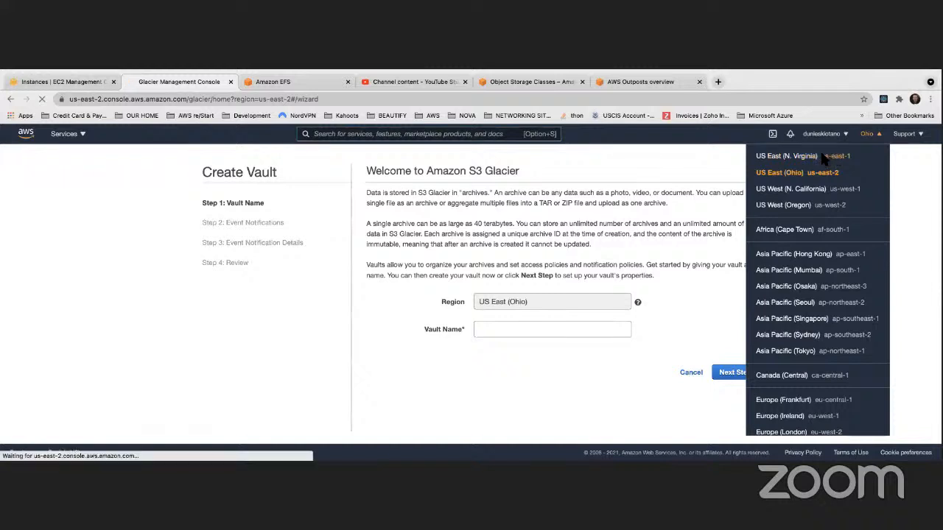
click(824, 158)
- Name the vault MyNCIVault, keep event notifications not enabled, and submit its creation
click(500, 329)
text(mY)
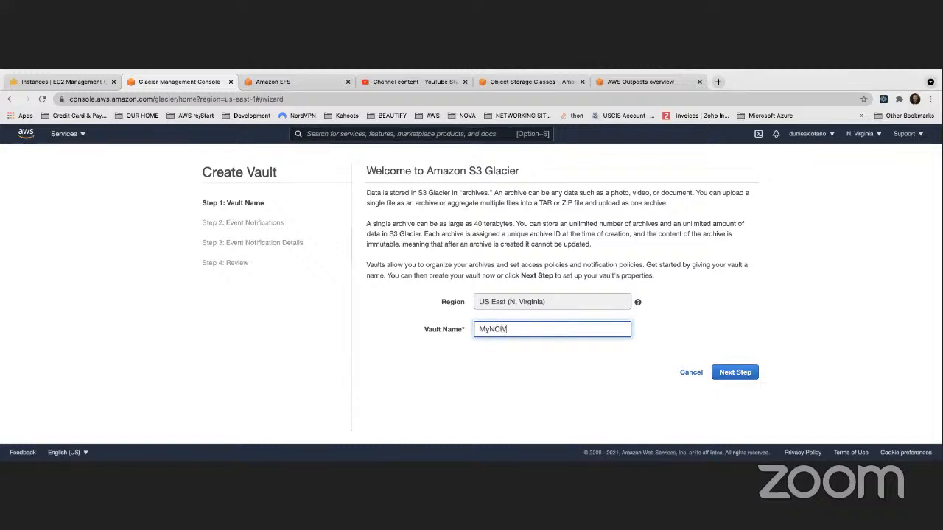
click(738, 317)
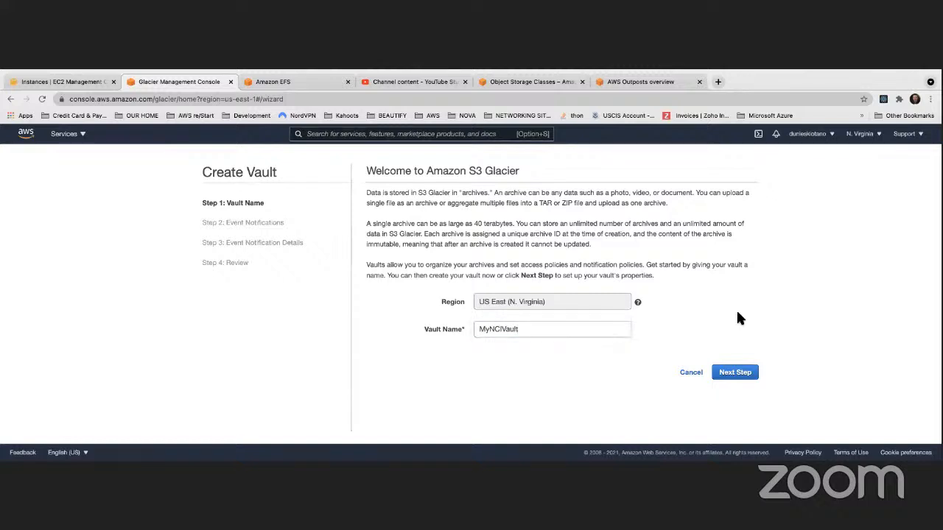
click(735, 374)
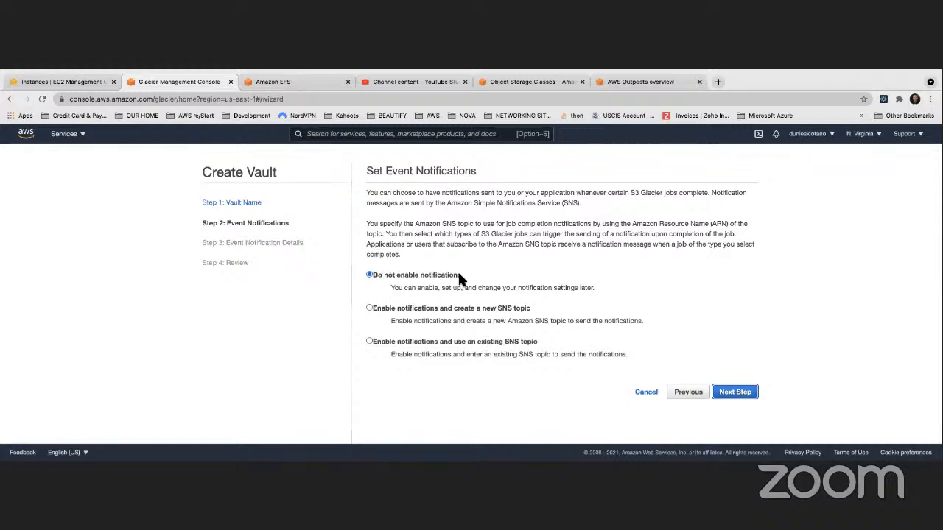
click(735, 393)
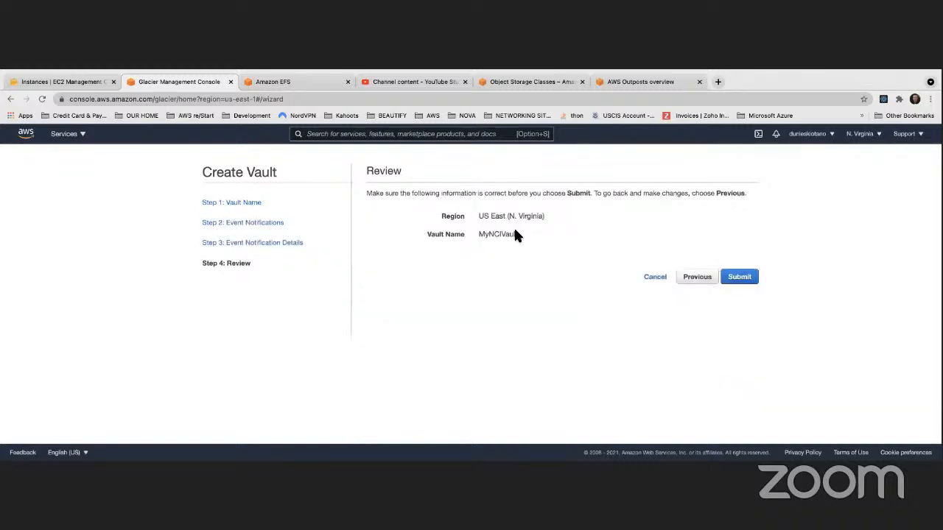
click(738, 281)
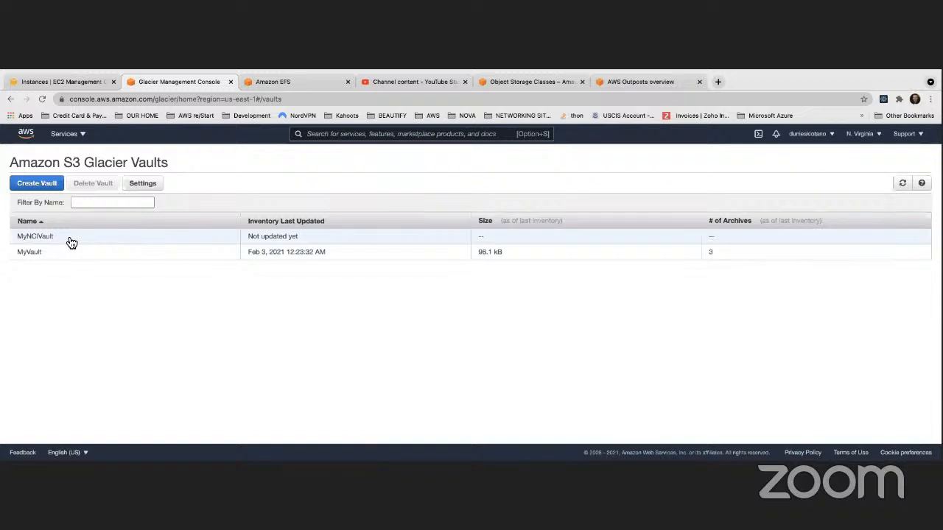
- Examine the details of MyNCIVault, including the explanations of its ARN and last inventory update
click(71, 243)
scroll(155, 254, down, 3)
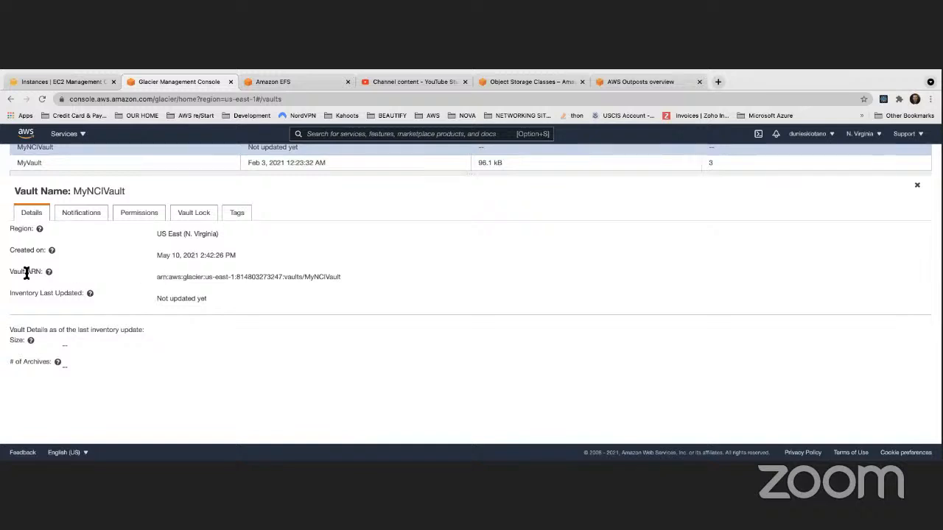
drag(25, 273, 38, 272)
mouse_move(47, 273)
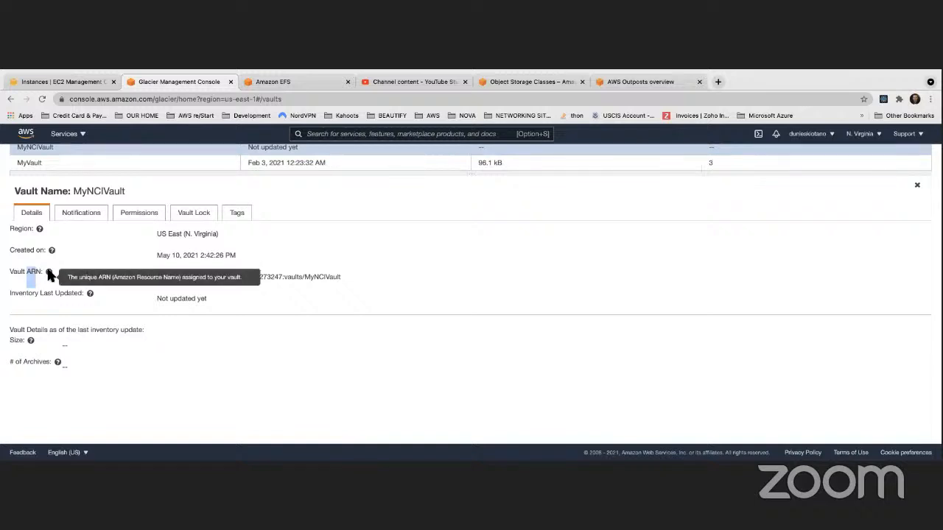
mouse_move(81, 293)
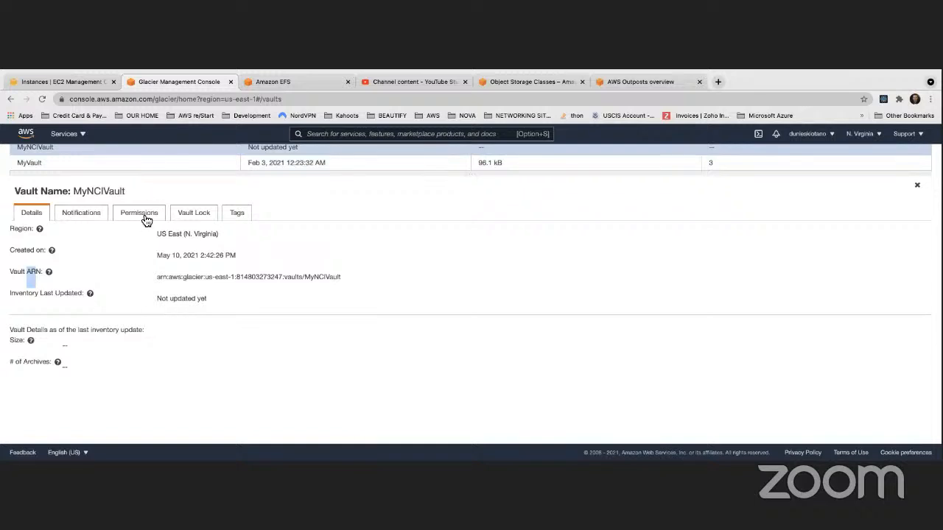
- Inspect the notification options of MyNCIVault by enabling notifications and setting them back to disabled without saving
click(93, 215)
click(59, 289)
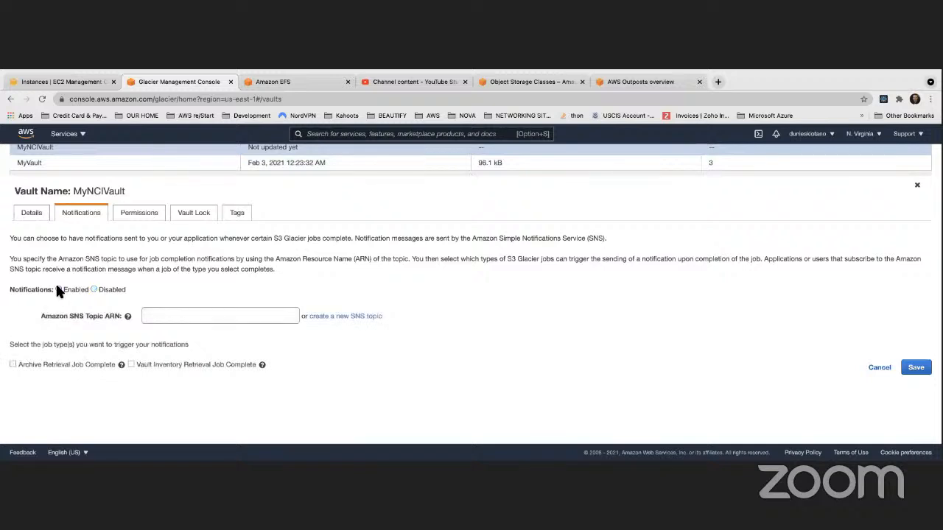
click(94, 289)
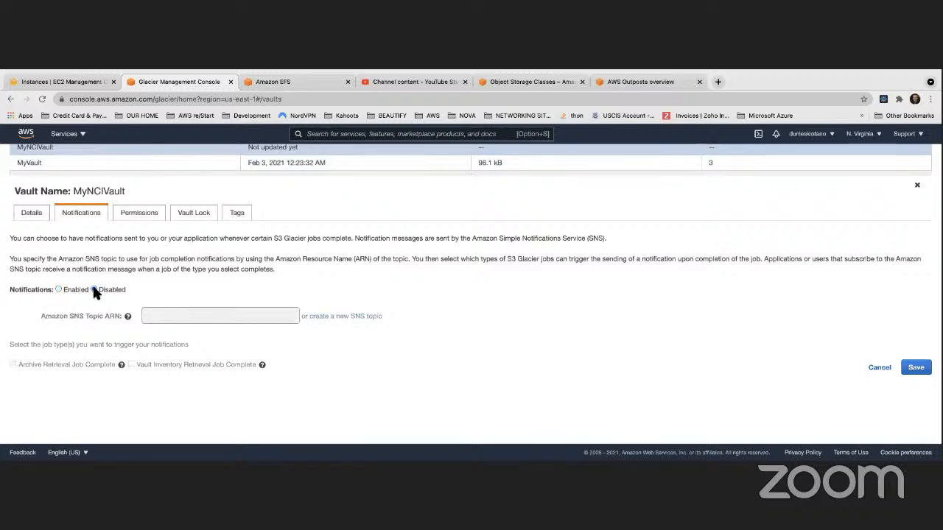
- Check the permissions of MyNCIVault and consult the Vault Access Policy documentation, closing that page again
click(151, 217)
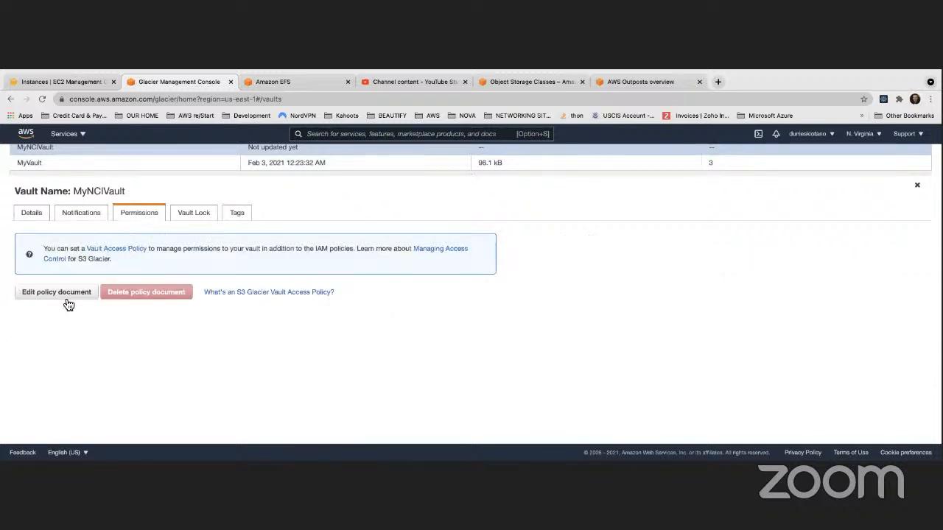
click(122, 250)
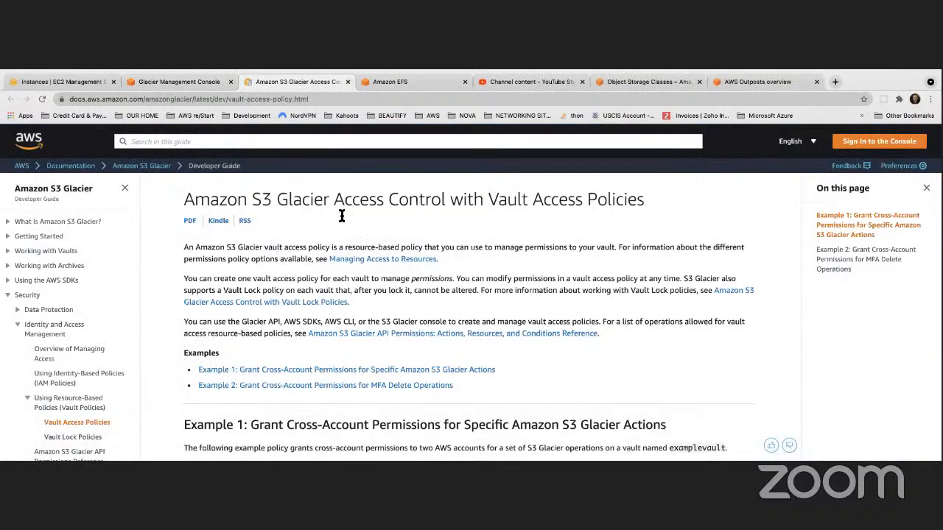
click(348, 82)
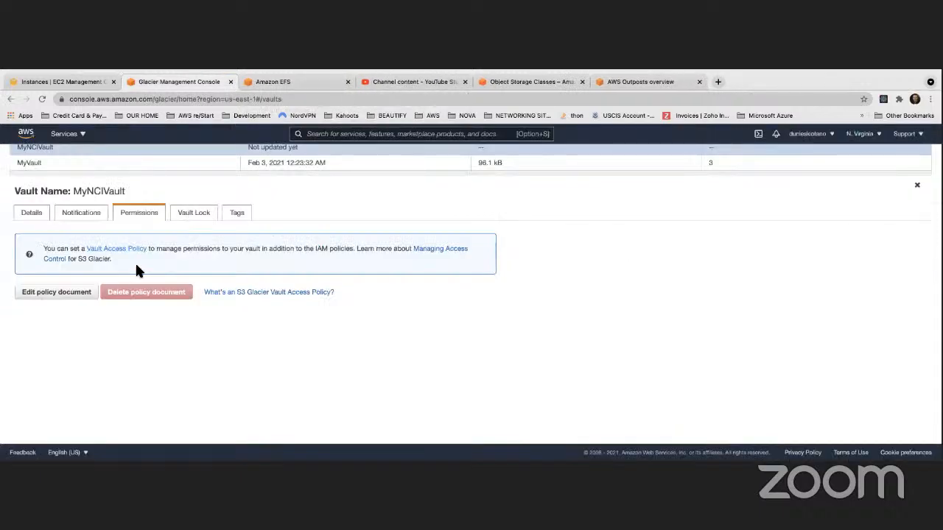
- Open a new Vault Lock policy for MyNCIVault and dismiss the search suggestions covering the policy editor
click(195, 218)
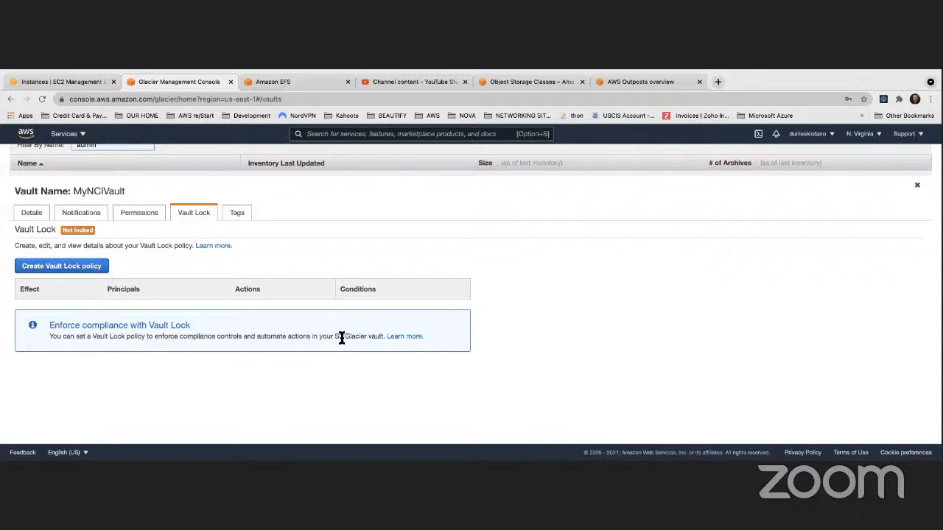
click(62, 269)
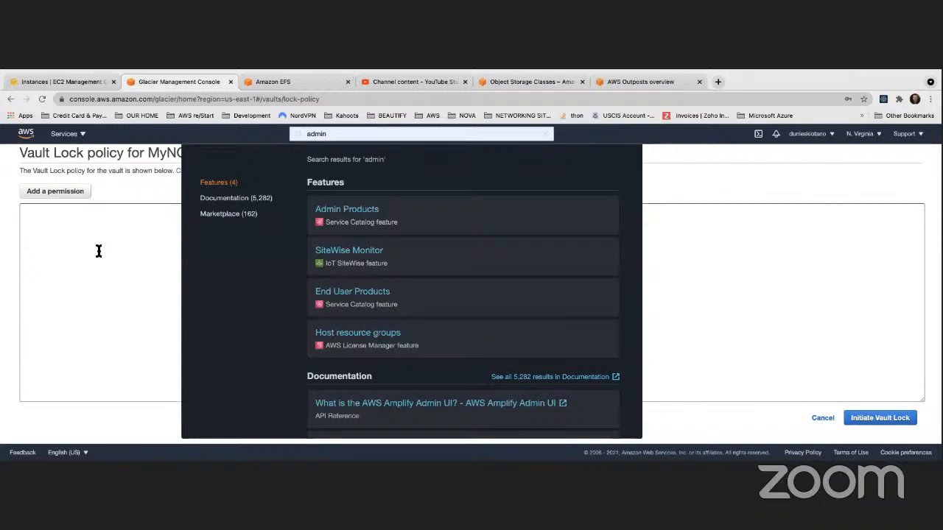
click(99, 251)
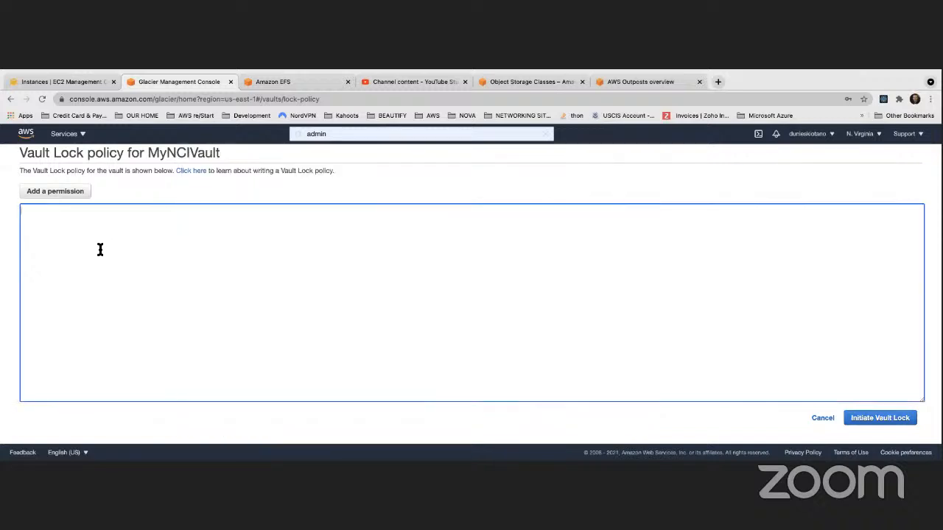
- Start adding an Allow permission to the Vault Lock policy, clear the prefilled principals, and apply it to Everybody (*)
click(61, 193)
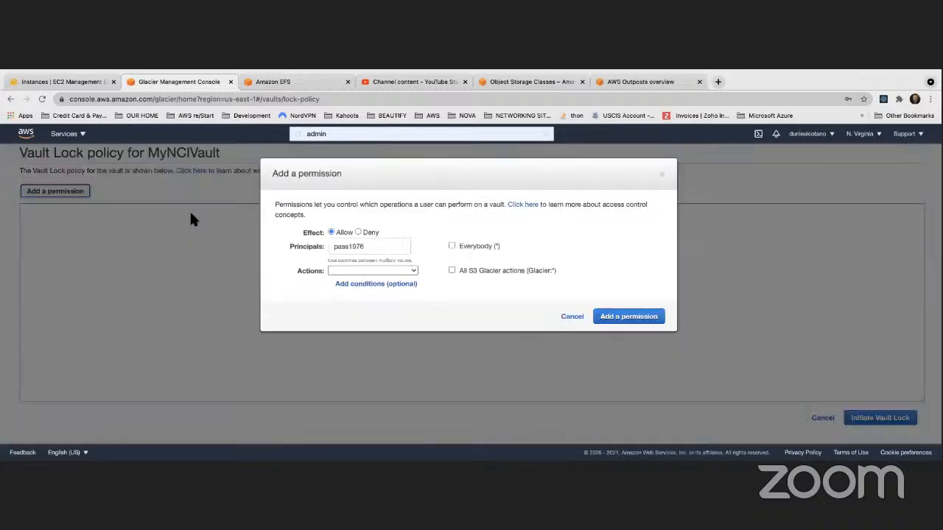
click(368, 245)
key(super+a)
key(BackSpace)
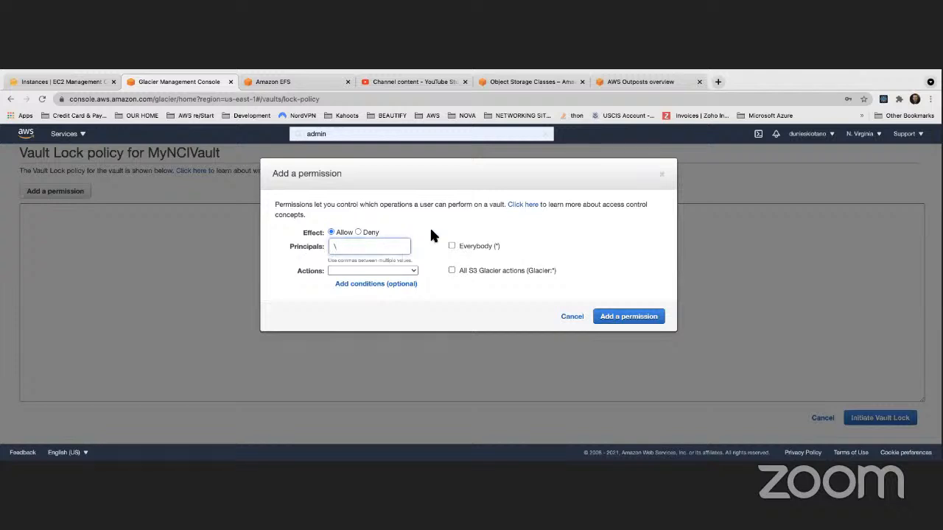
key(BackSpace)
click(456, 225)
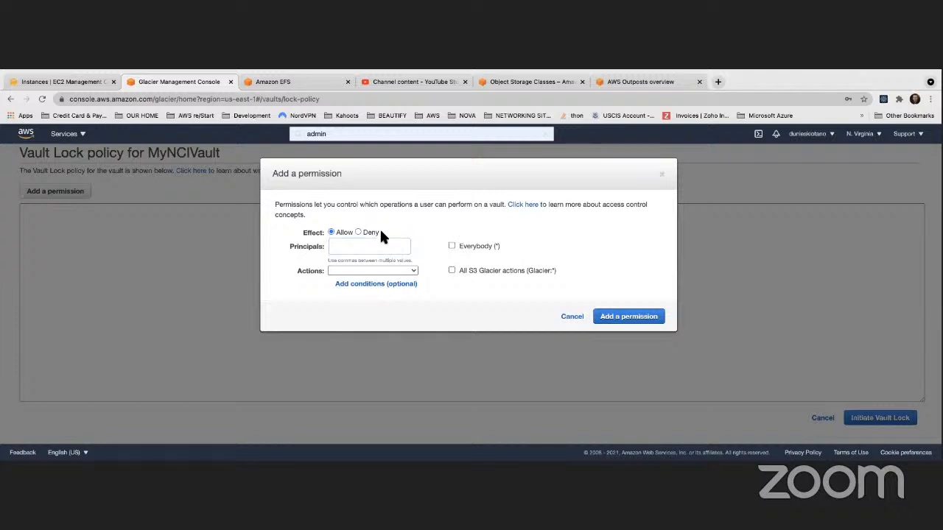
click(451, 246)
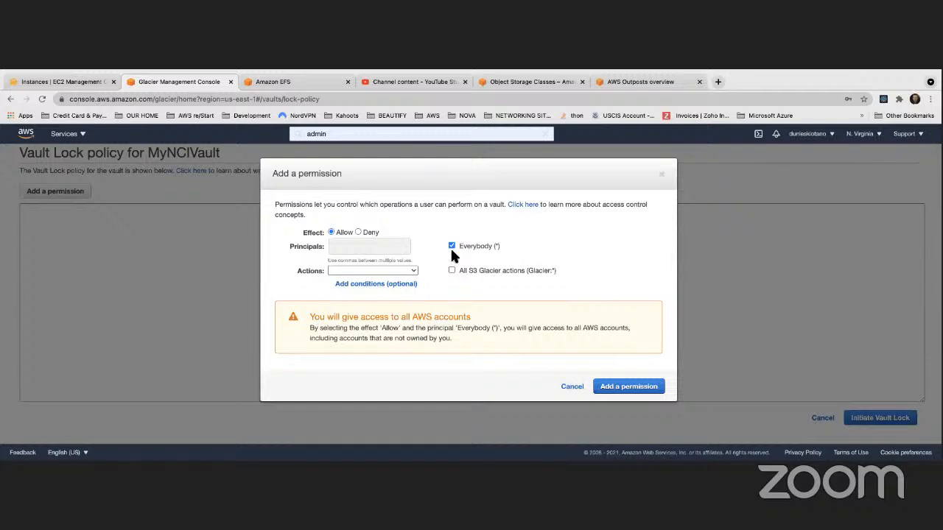
- Choose the DescribeVault action, inspect the optional condition fields, and cancel the new permission
click(410, 269)
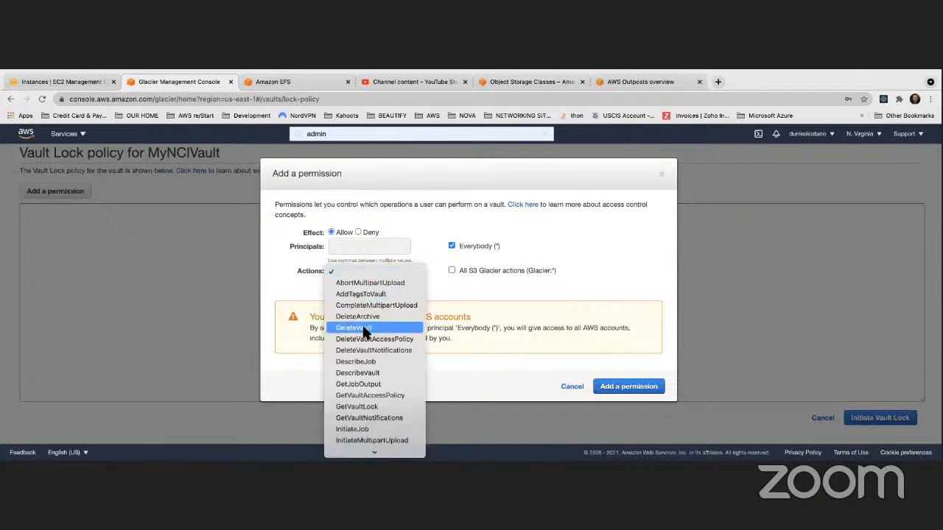
scroll(365, 333, down, 1)
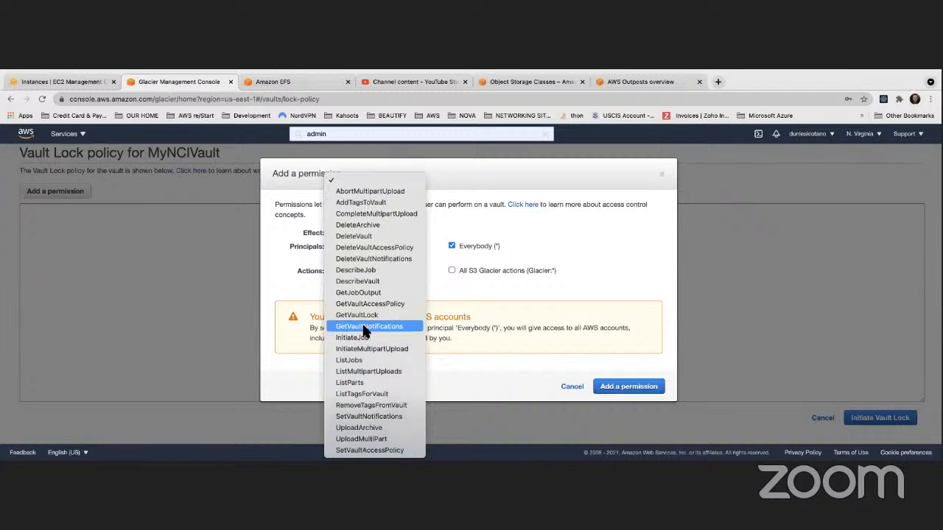
click(361, 281)
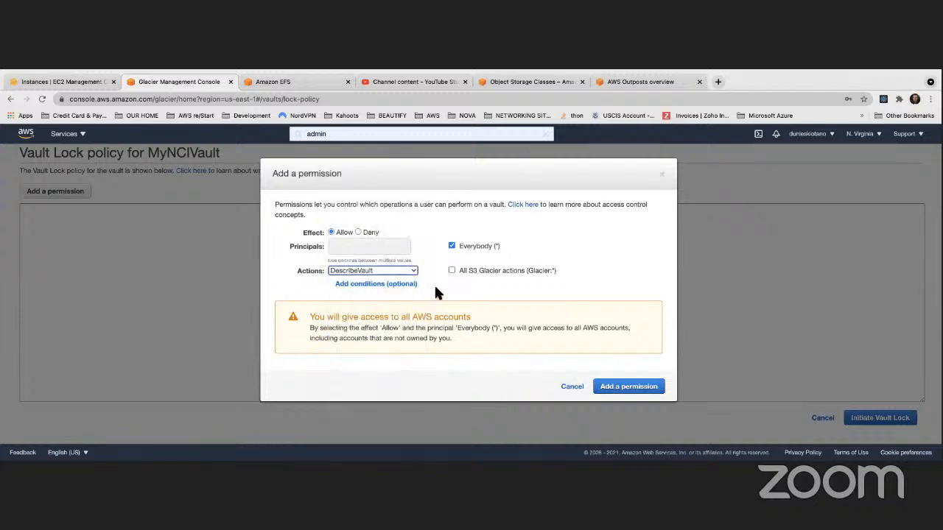
click(377, 285)
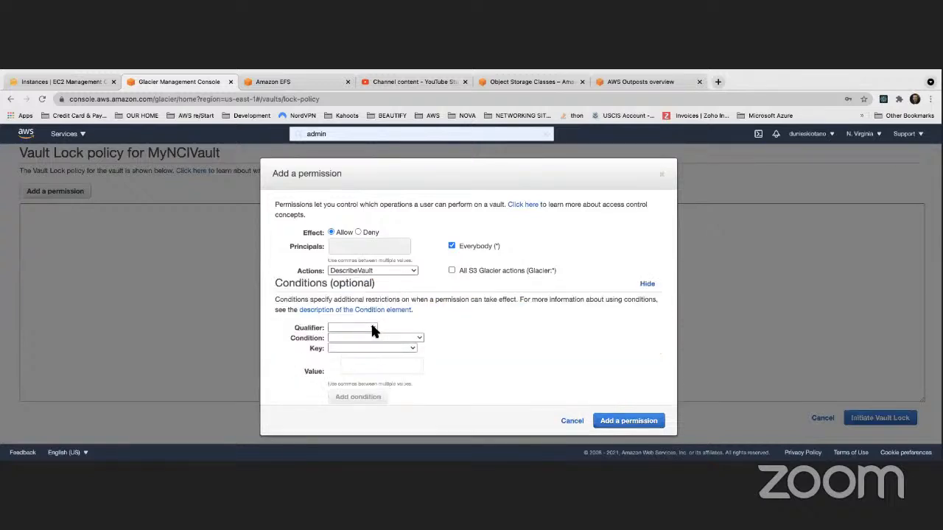
click(373, 329)
click(471, 333)
click(571, 421)
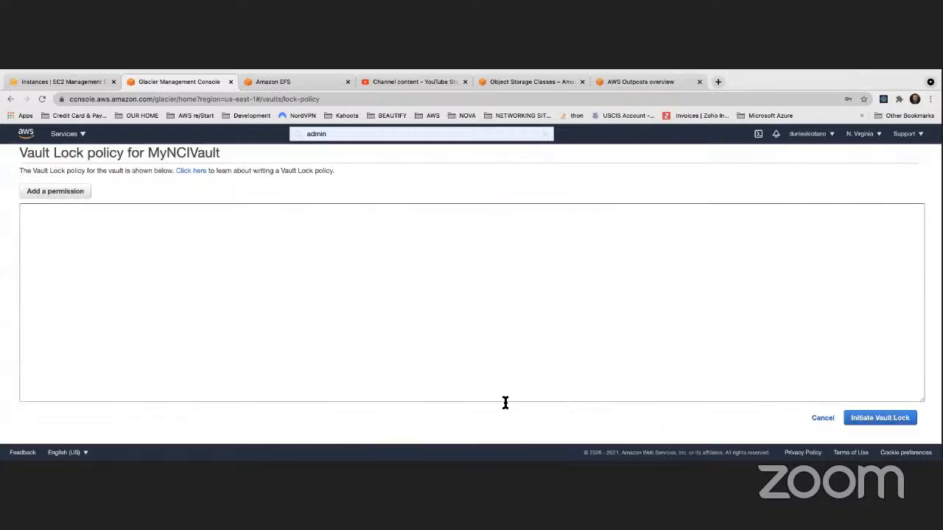
- Add a permission to the Vault Lock policy that allows Everybody (*) the DescribeVault action
click(56, 190)
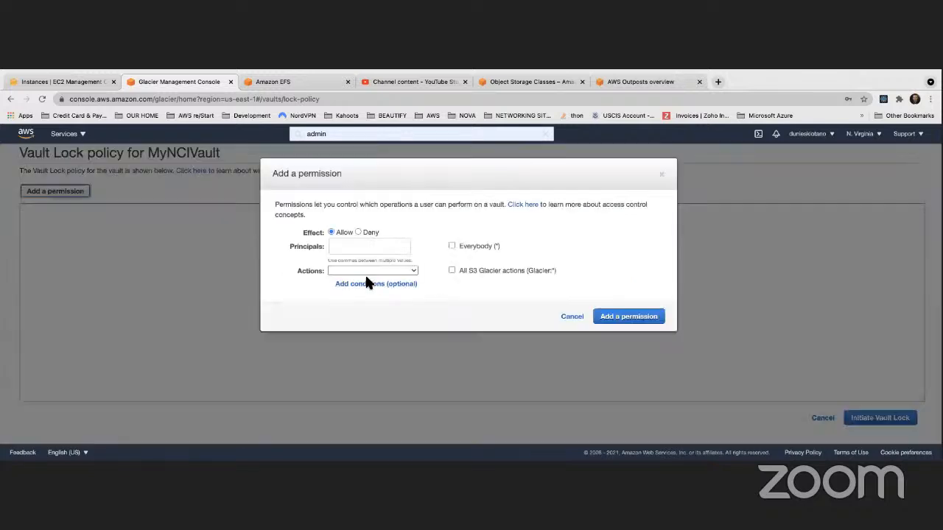
click(451, 246)
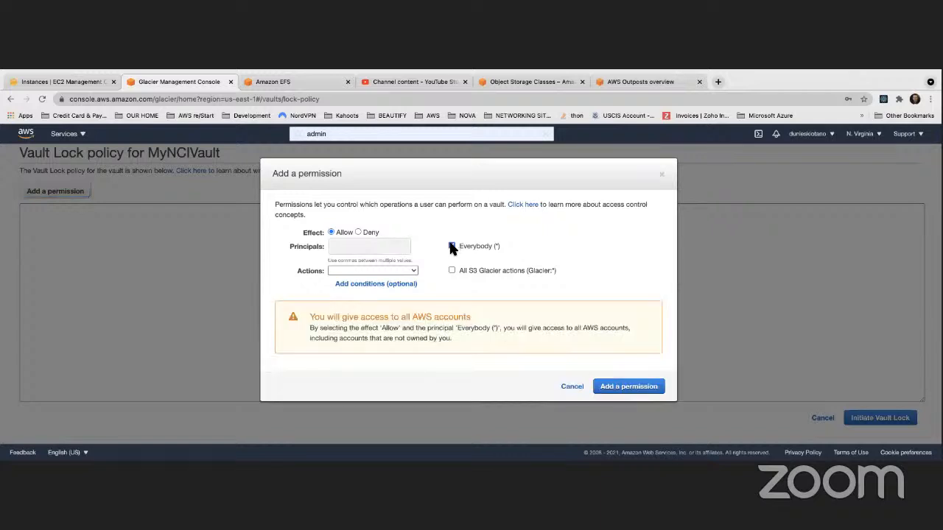
click(411, 269)
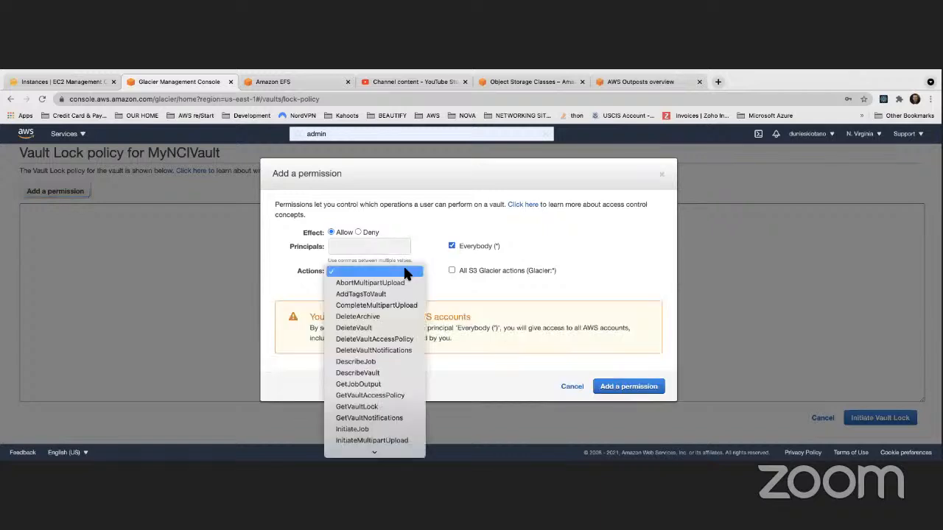
click(361, 373)
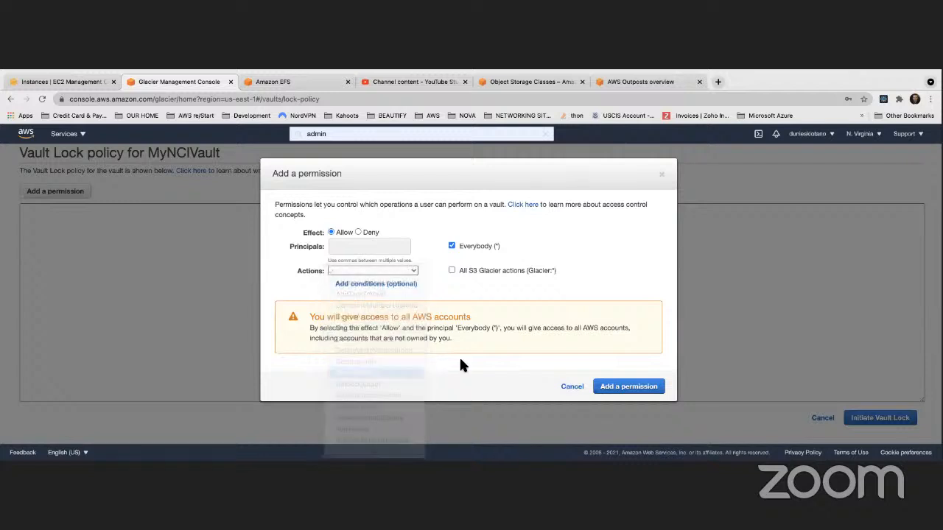
click(593, 385)
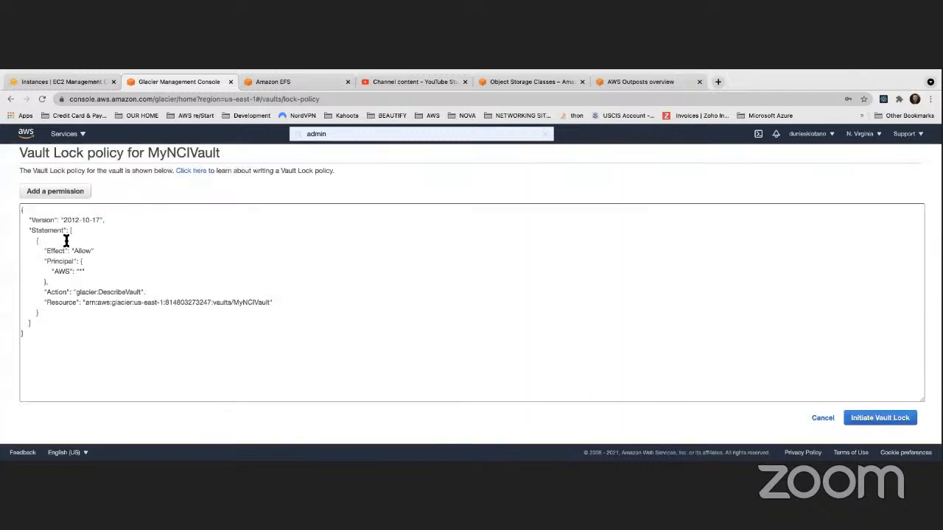
- Review the generated policy JSON, initiate the Vault Lock for MyNCIVault, and dismiss the Lock ID notice
drag(52, 341, 12, 210)
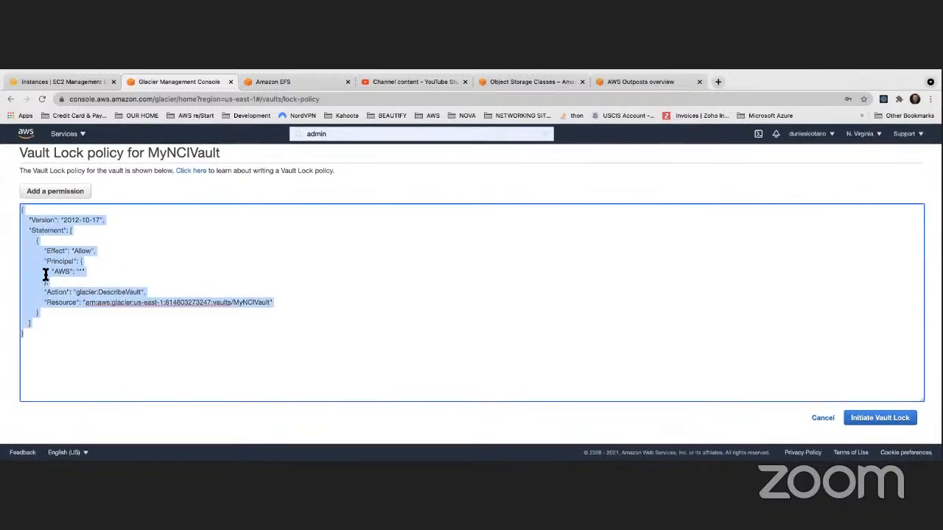
click(79, 272)
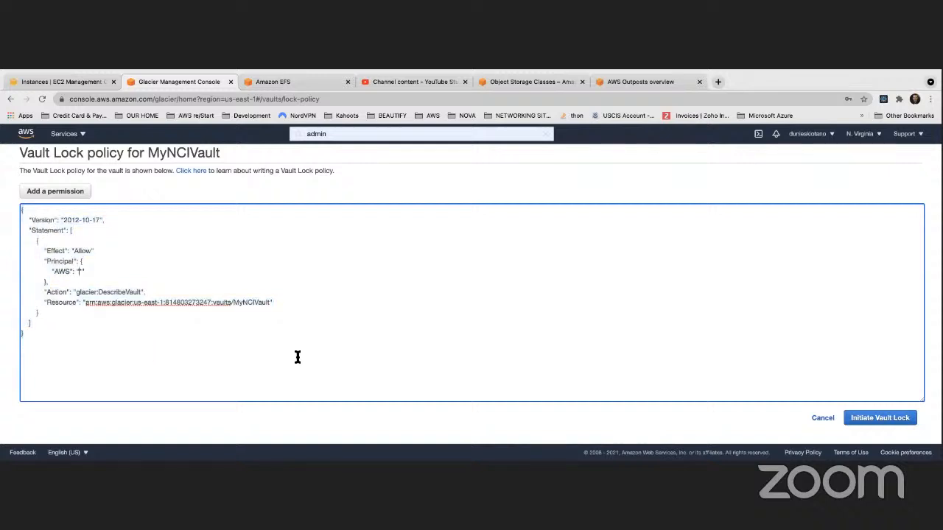
click(871, 418)
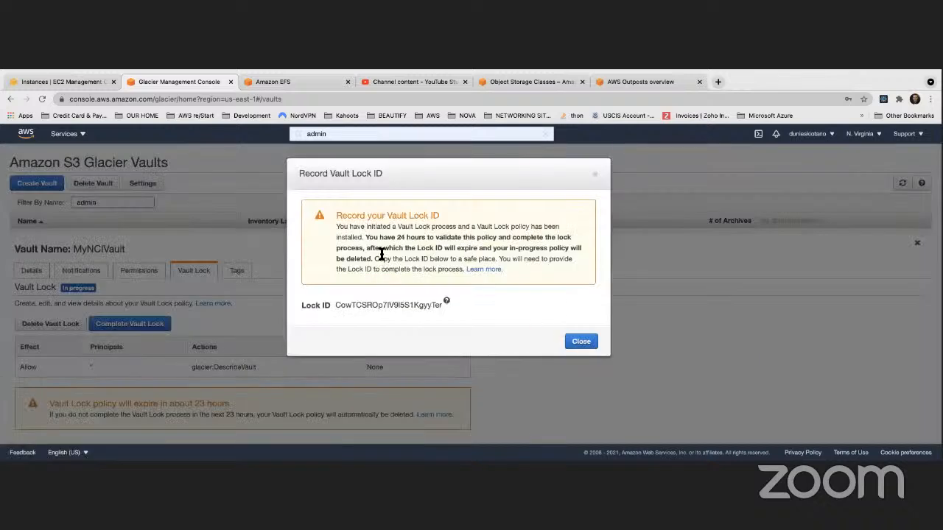
click(581, 342)
- Try to complete the Vault Lock with the prefilled Lock ID, acknowledging that the process is irreversible
scroll(324, 313, down, 3)
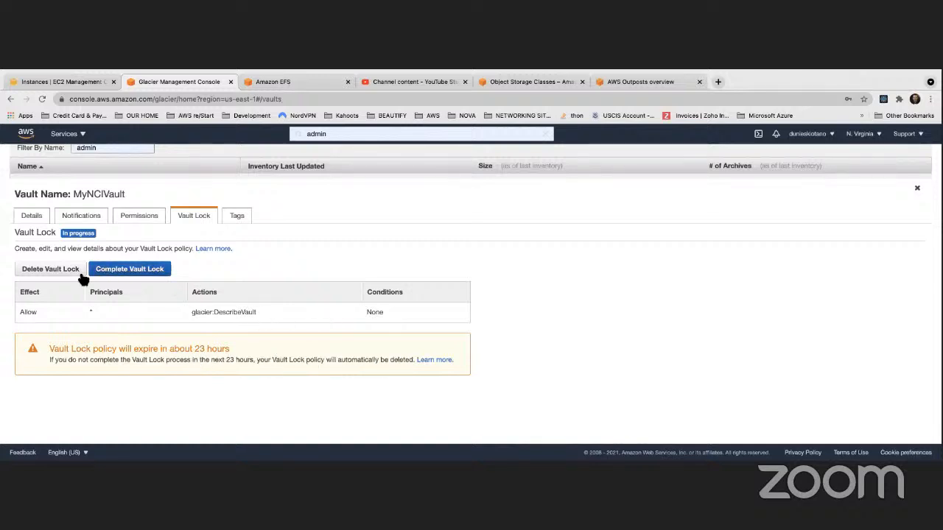
click(144, 270)
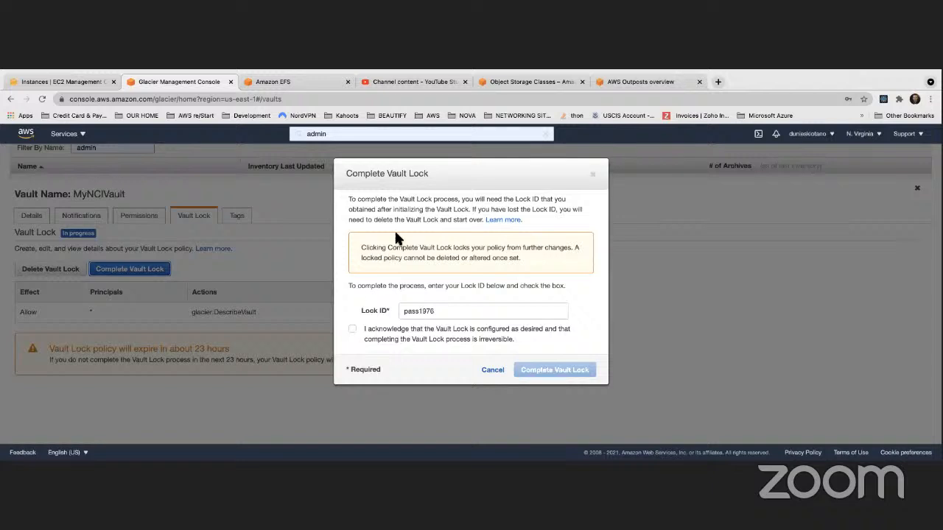
click(352, 329)
click(545, 369)
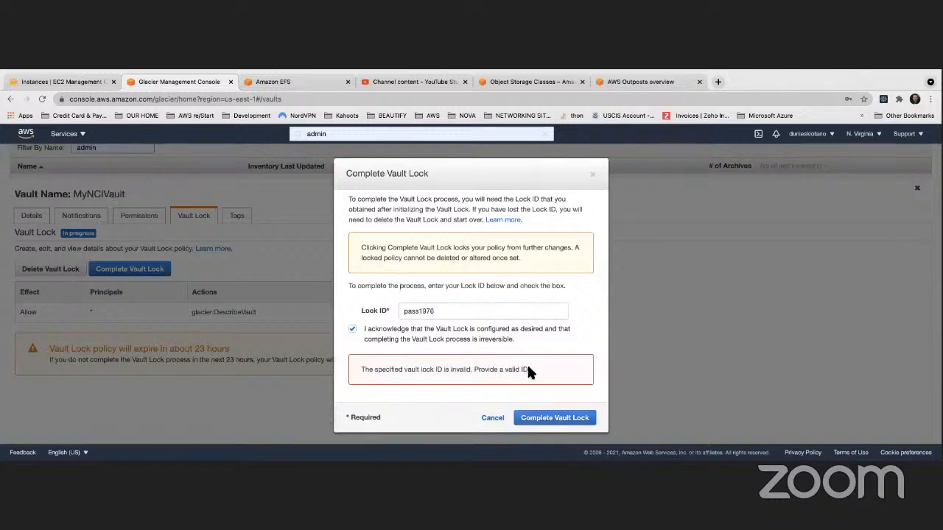
- Clear the prefilled Lock ID and start entering a different one
drag(450, 310, 377, 309)
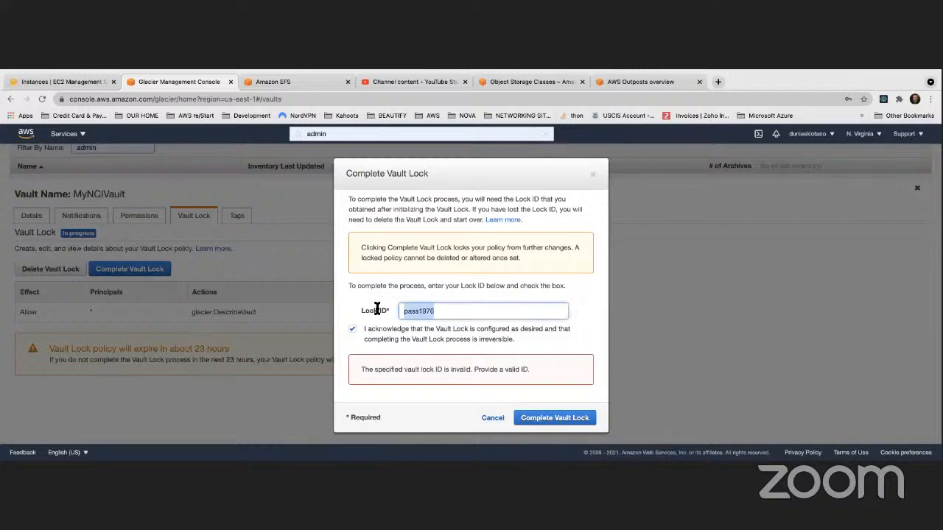
key(super+x)
key(super+v)
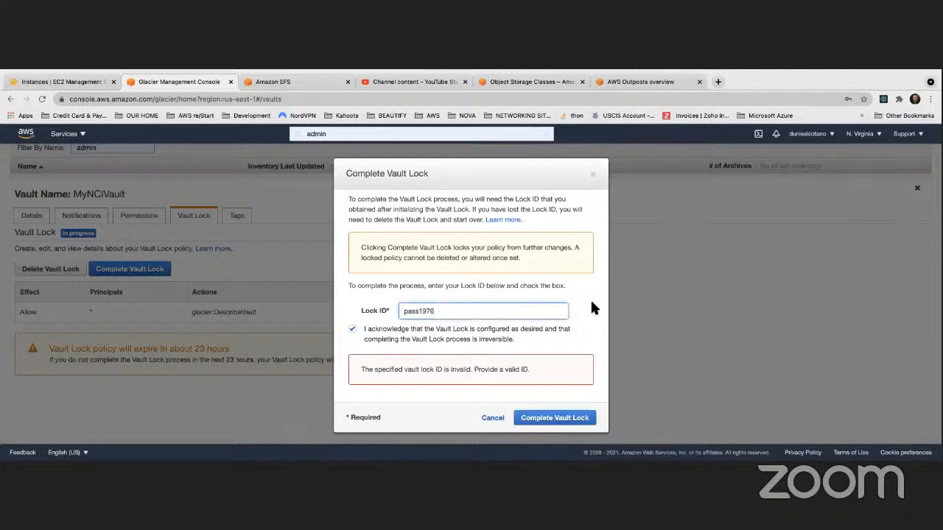
drag(442, 311, 377, 310)
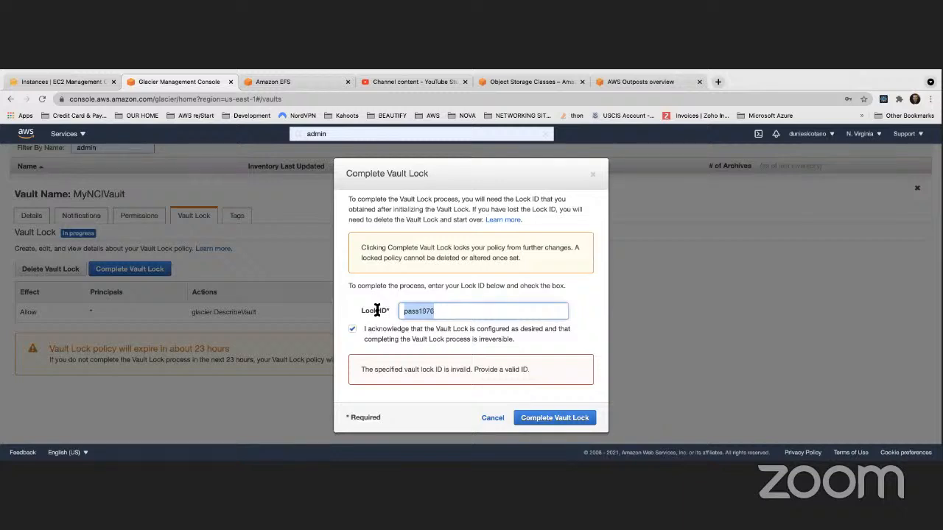
key(BackSpace)
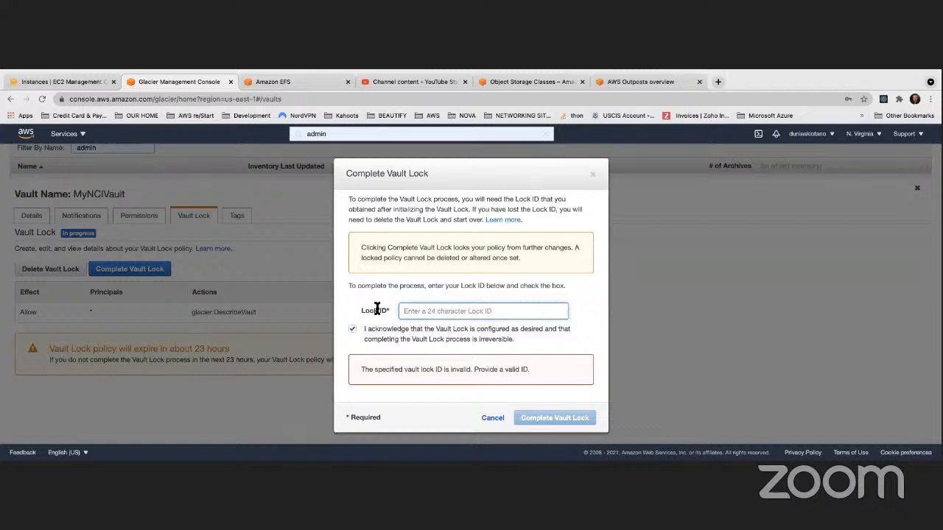
text(my)
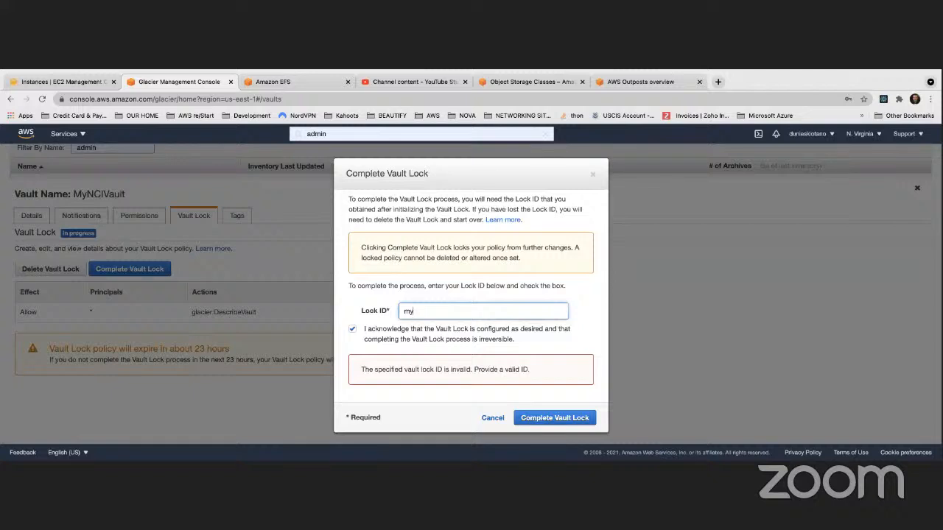
- Read the Vault Lock documentation on the locking steps, return to the console, and cancel completing the lock
click(504, 220)
scroll(402, 237, down, 3)
scroll(402, 234, down, 3)
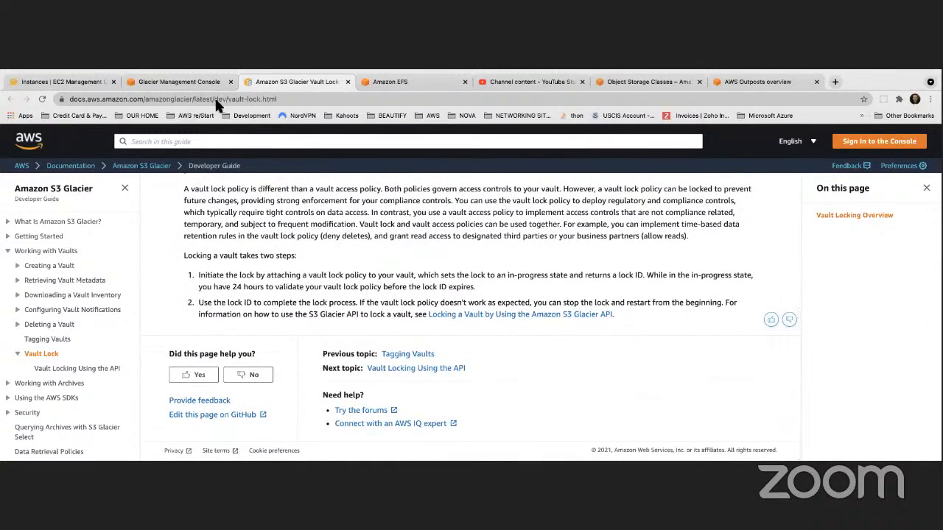
click(191, 81)
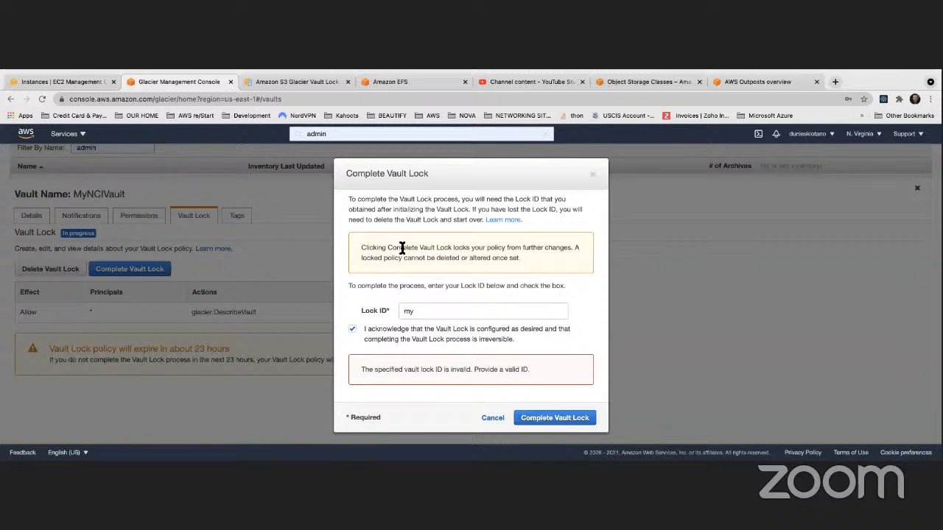
click(488, 421)
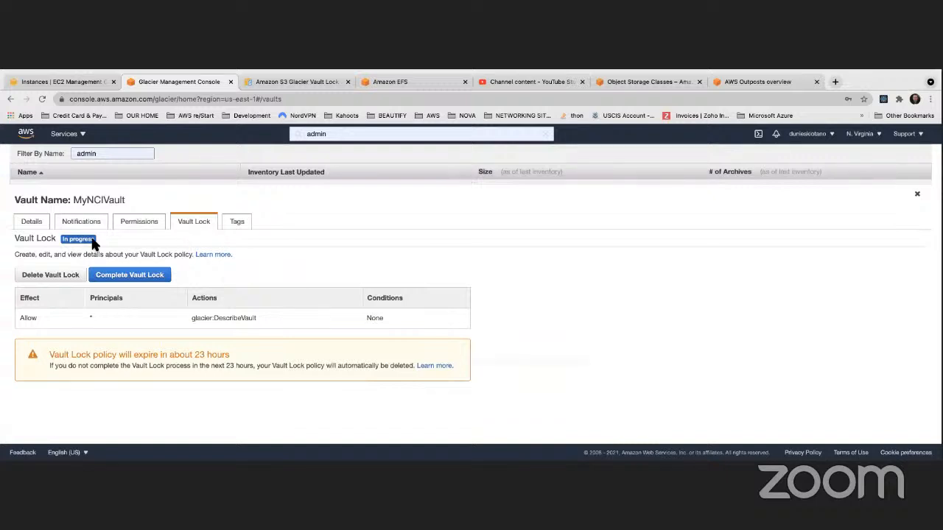
- Review the details, permissions and Vault Lock policy of MyNCIVault
click(46, 223)
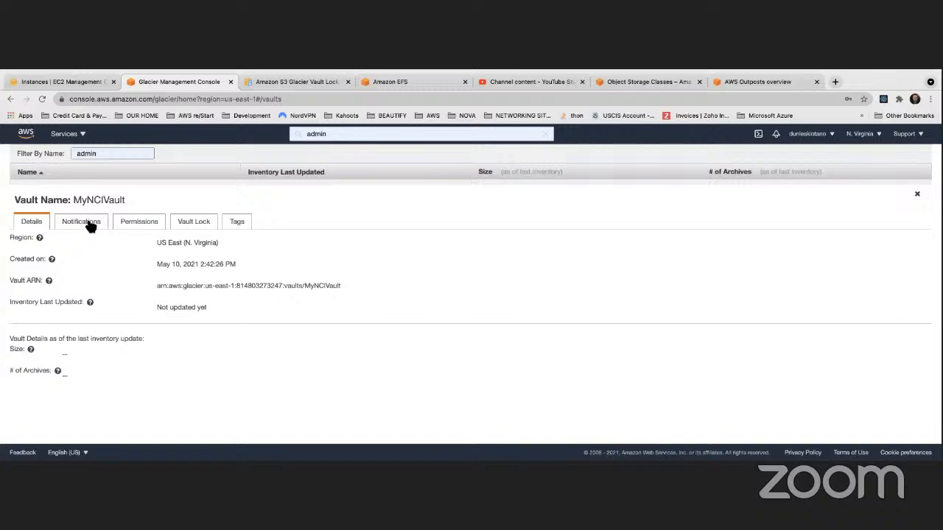
click(144, 234)
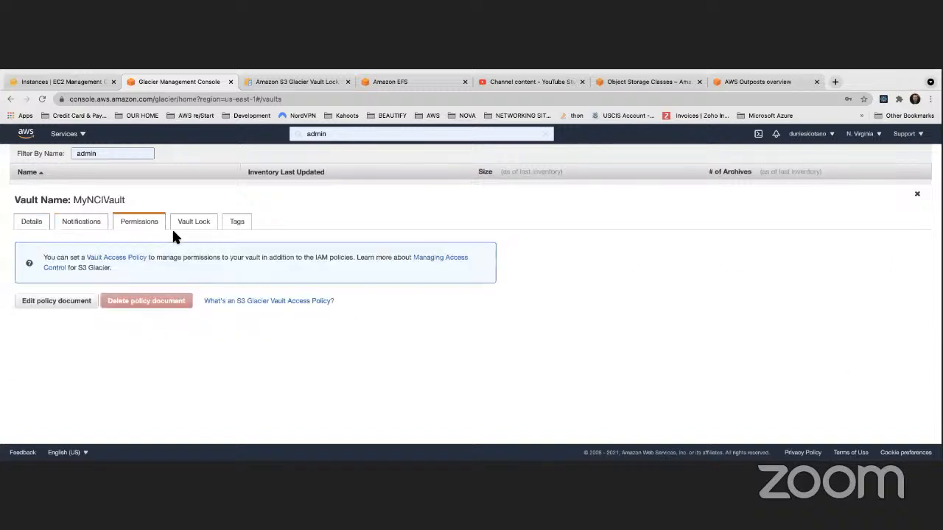
scroll(175, 235, up, 2)
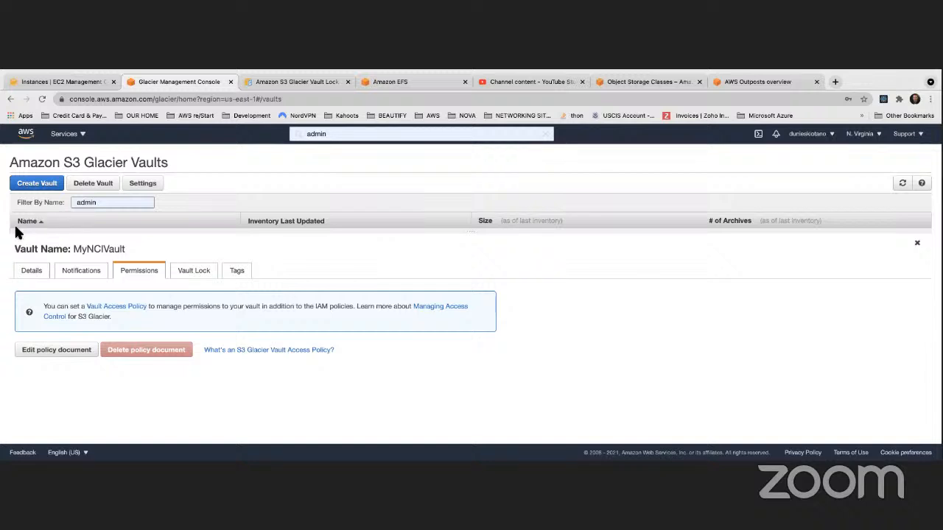
click(190, 275)
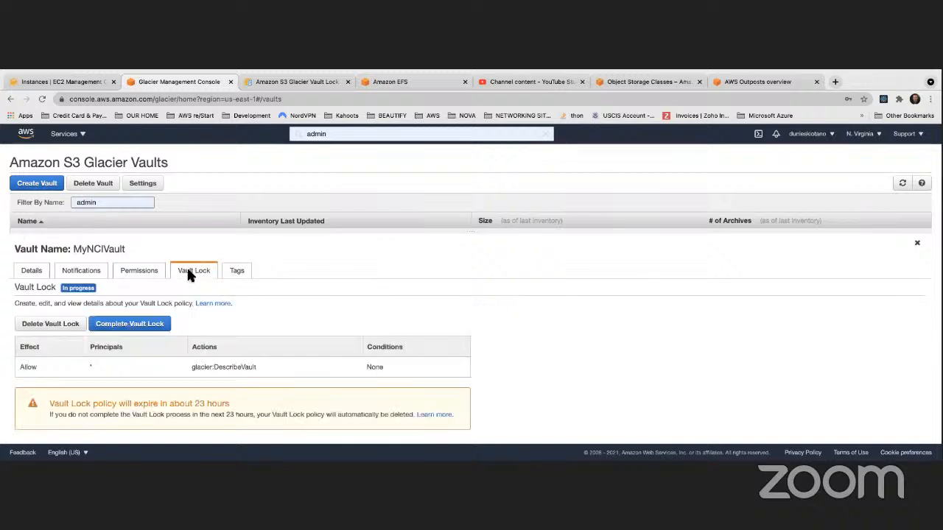
scroll(120, 301, down, 2)
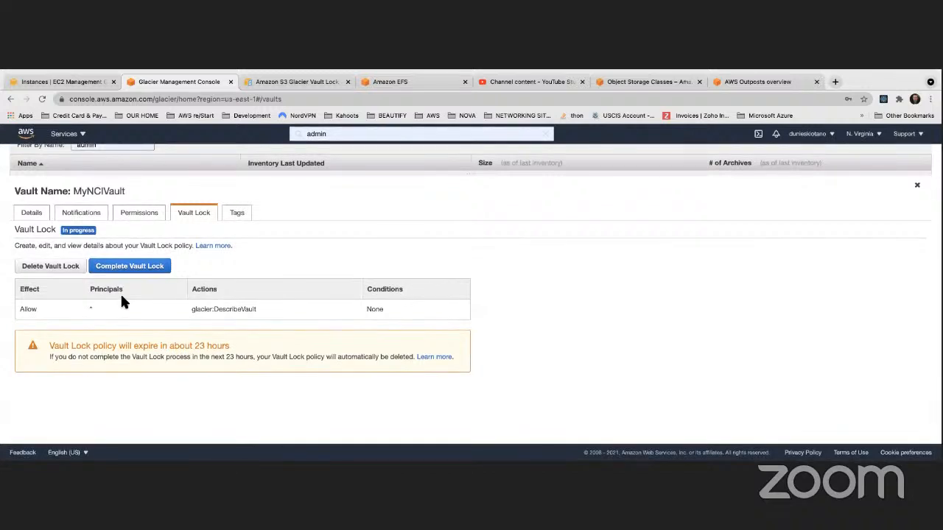
- Reopen the Vault Lock completion form and read its linked documentation on vault locking
click(131, 267)
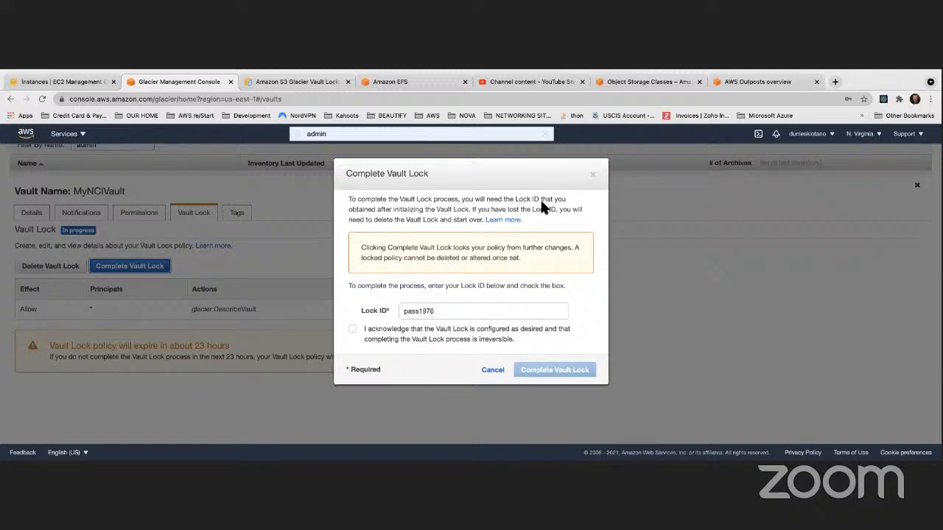
click(495, 219)
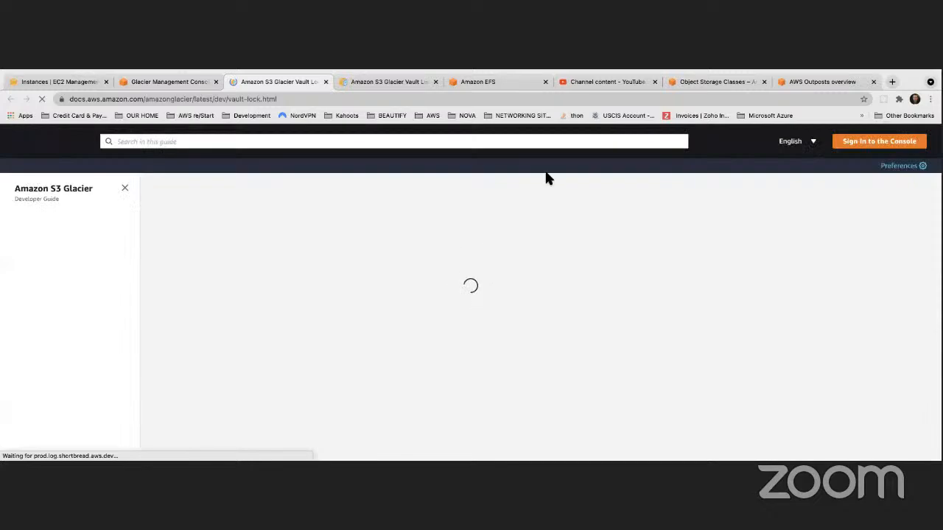
scroll(333, 193, down, 2)
scroll(332, 194, down, 3)
scroll(326, 133, up, 1)
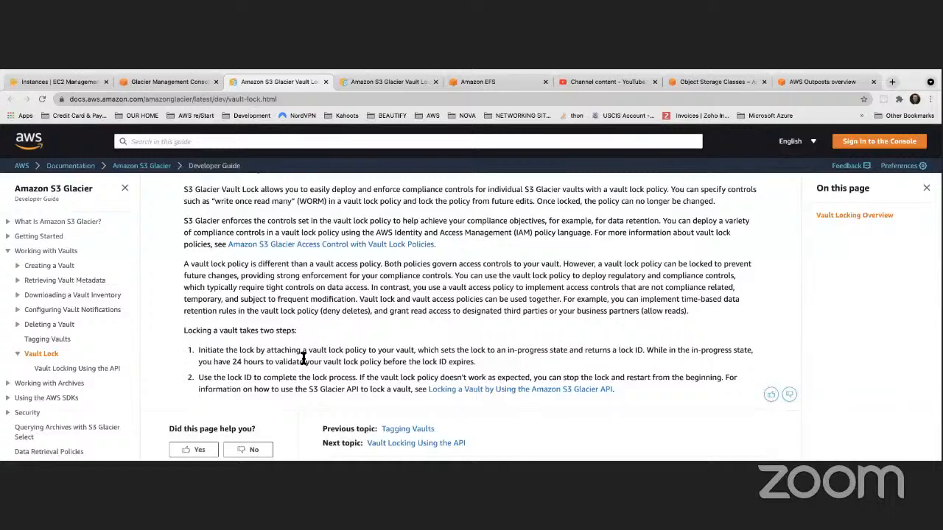
scroll(274, 355, down, 1)
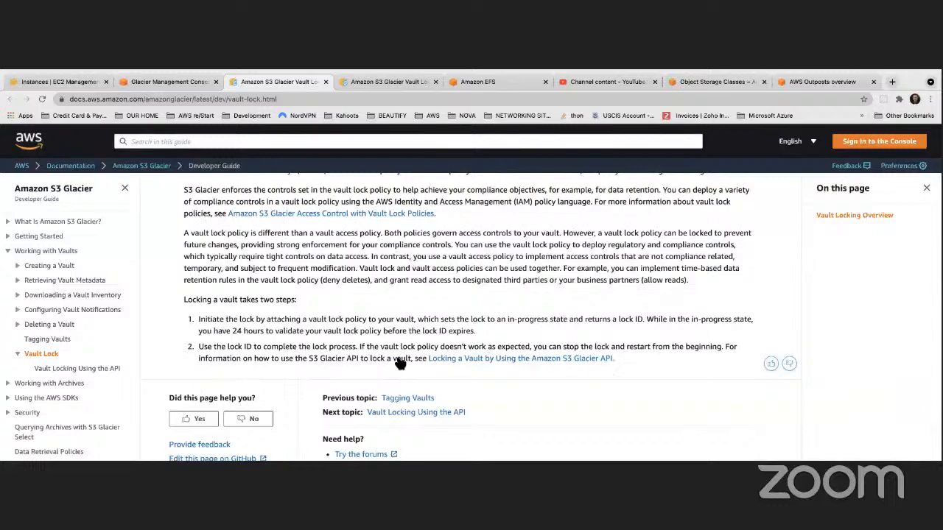
scroll(328, 361, down, 2)
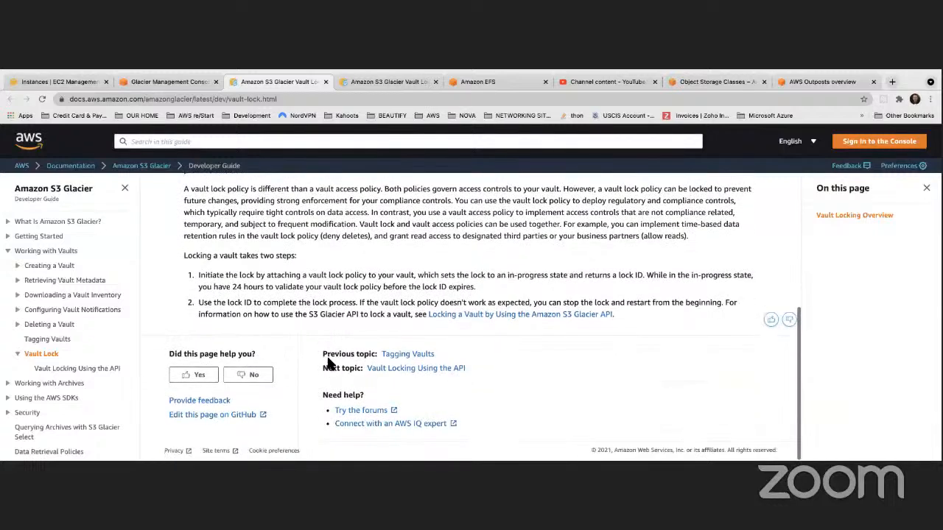
scroll(328, 360, up, 5)
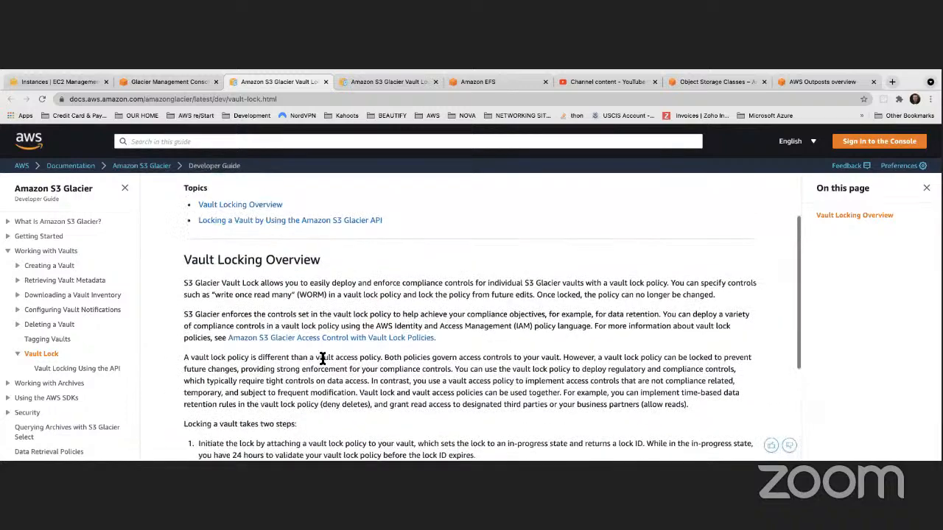
scroll(322, 359, up, 2)
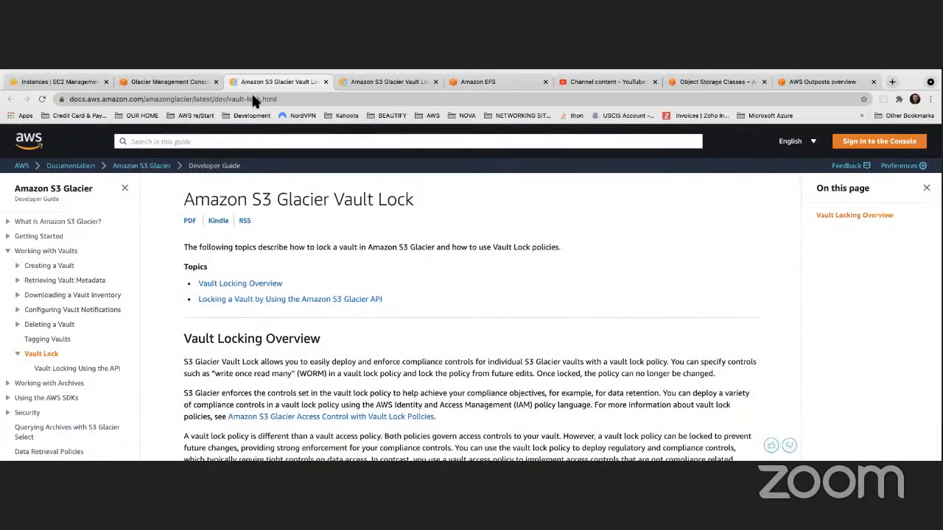
- Return to the Glacier console, close the Vault Lock completion form, and decline saving the password in the browser
click(189, 81)
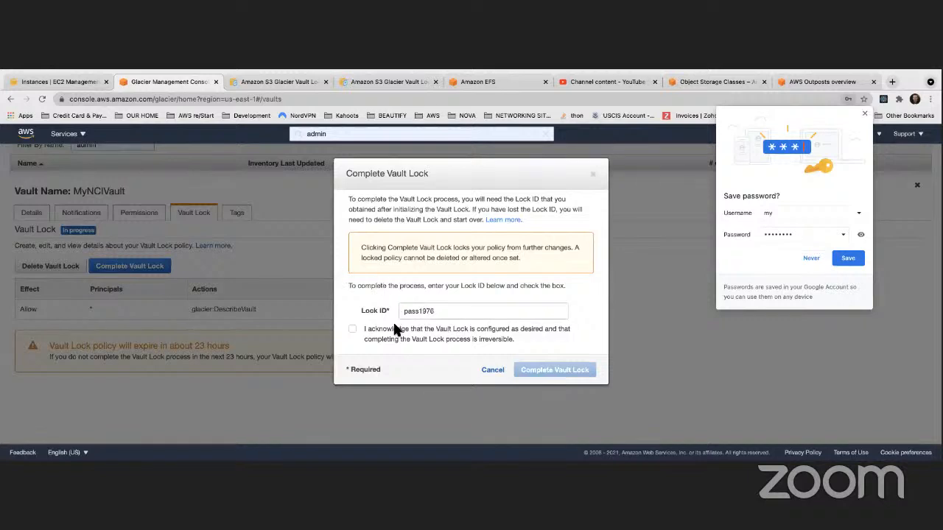
click(593, 176)
click(811, 259)
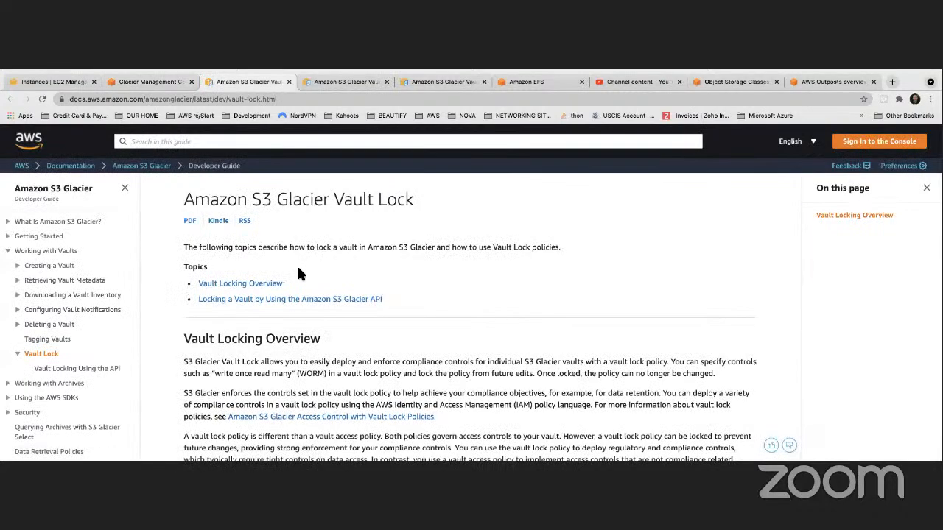
- Look over the Vault Locking Overview and expand the Creating a Vault topics in the S3 Glacier developer guide
scroll(298, 271, down, 3)
scroll(298, 271, down, 2)
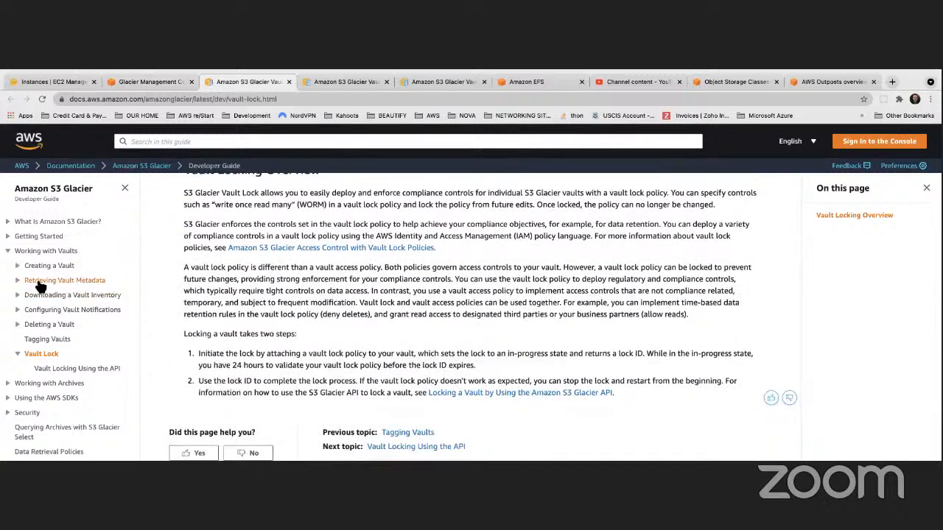
click(22, 268)
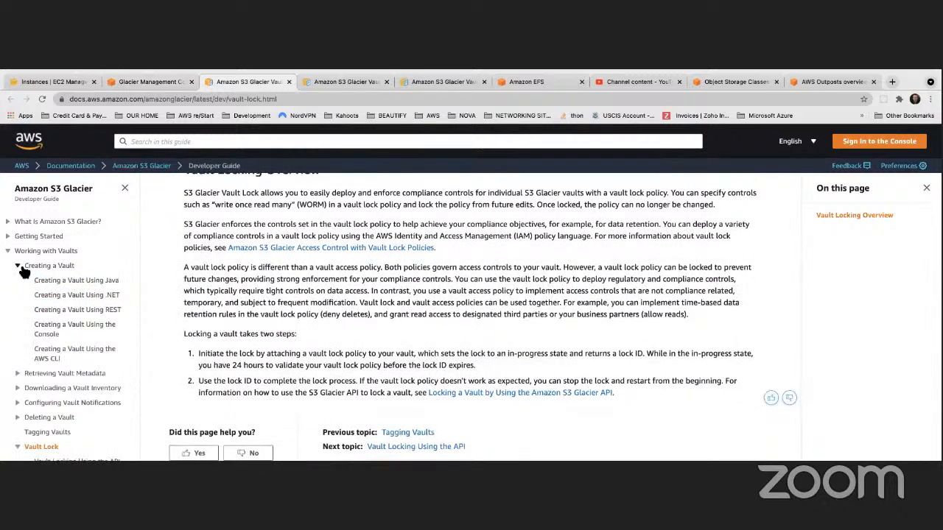
- Collapse the Creating a Vault topics and look over the developer guide's remaining contents and the Vault Lock page
click(22, 270)
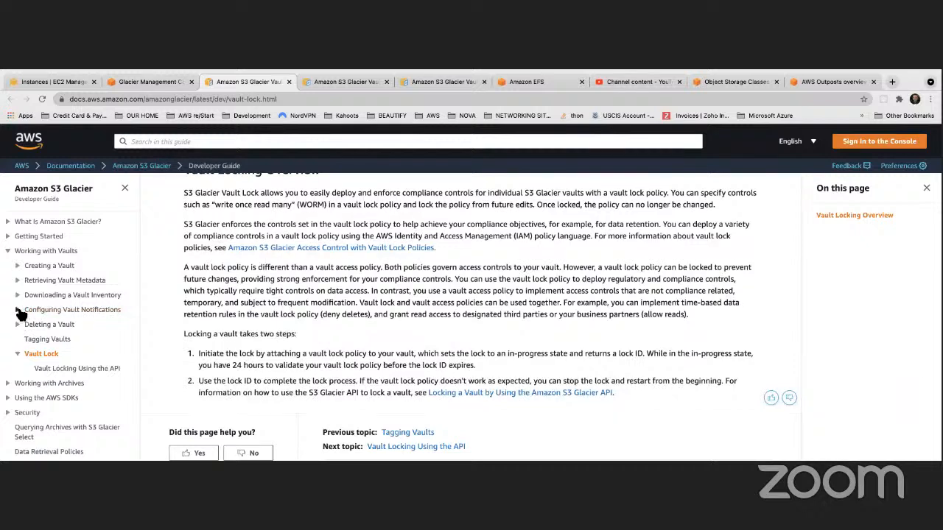
scroll(26, 312, down, 3)
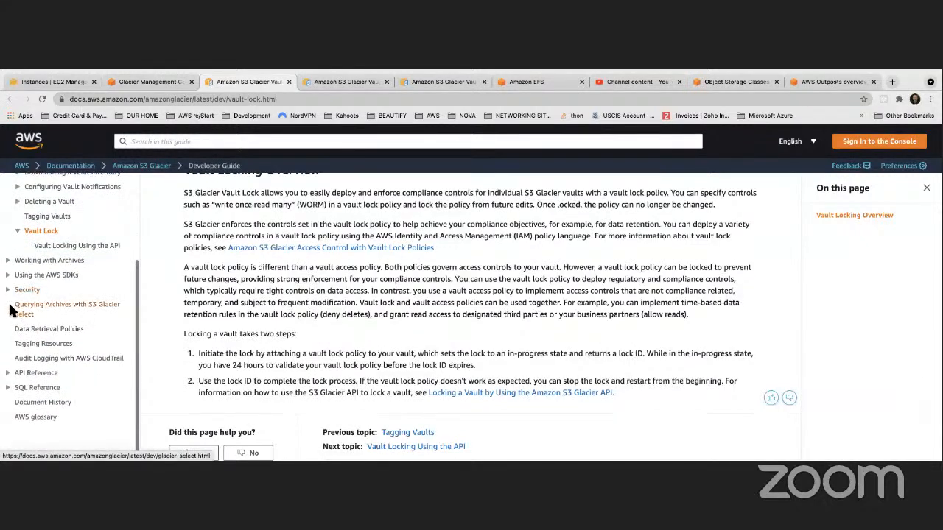
scroll(336, 323, down, 2)
scroll(336, 324, up, 3)
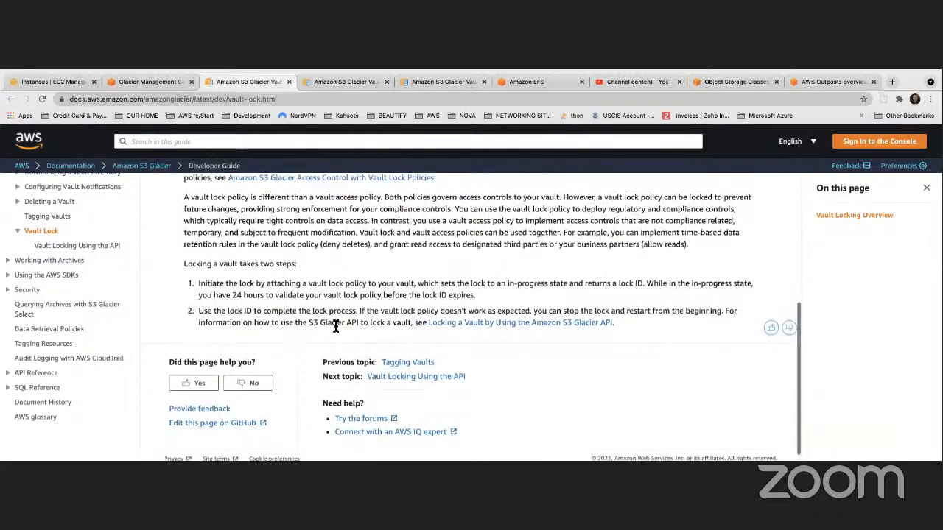
scroll(327, 326, up, 1)
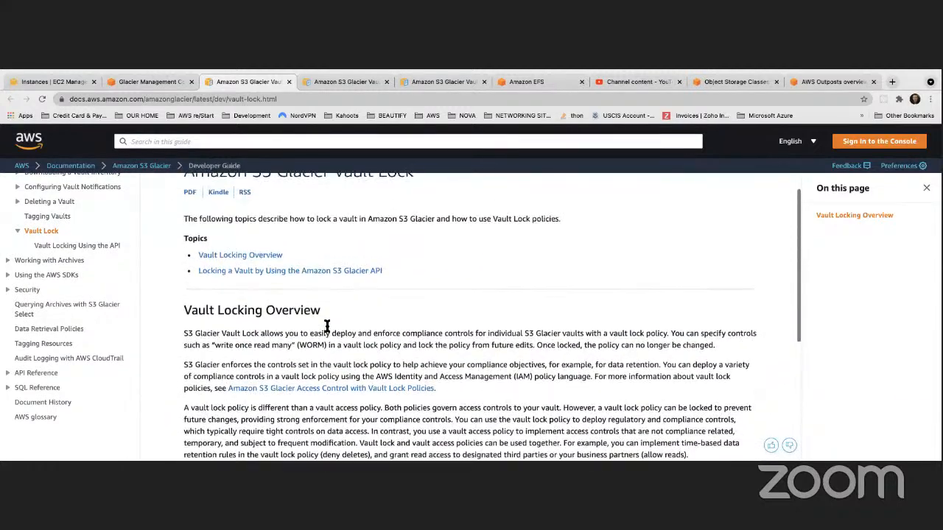
- Return to the Glacier console, review the provisioned capacity options in the data retrieval settings, and close them
click(145, 82)
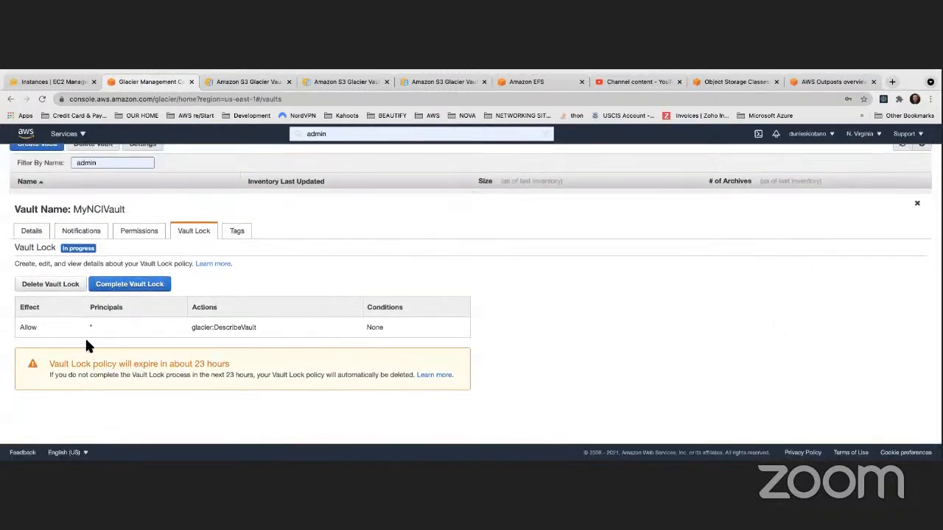
scroll(237, 234, up, 1)
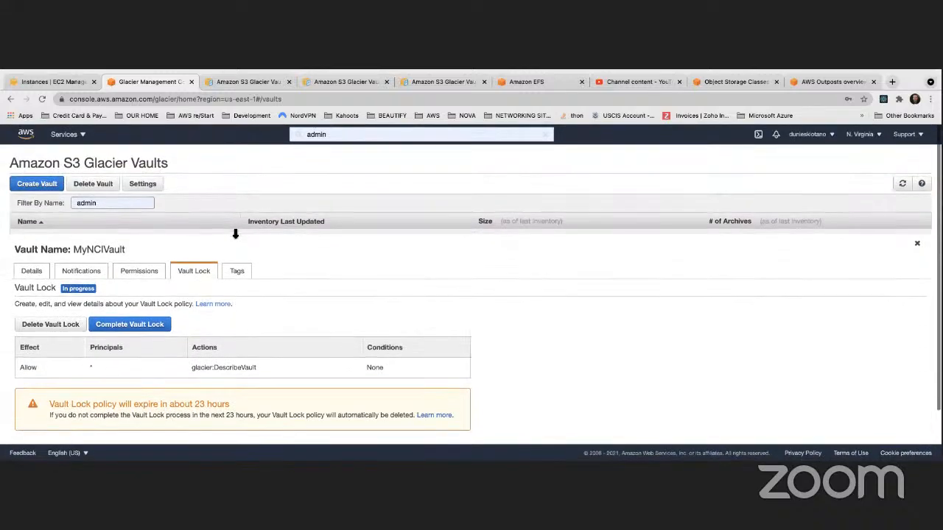
click(143, 184)
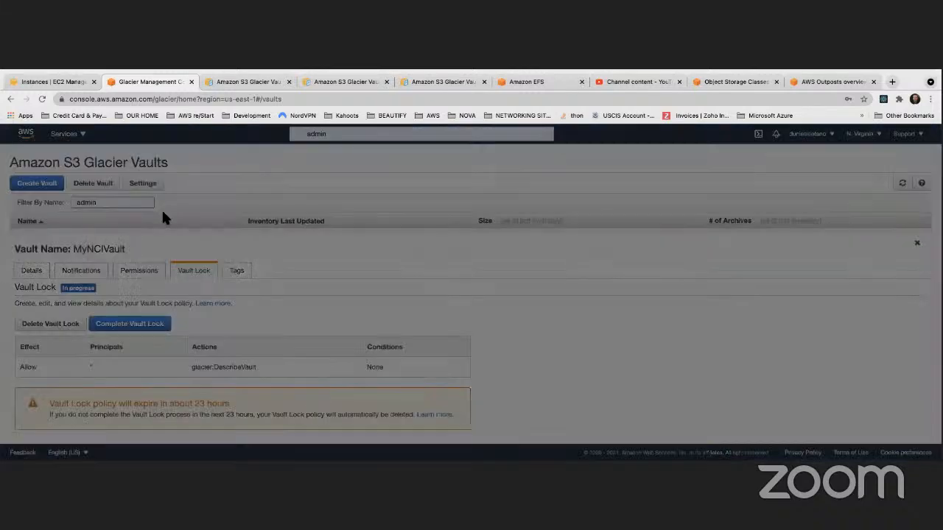
click(405, 213)
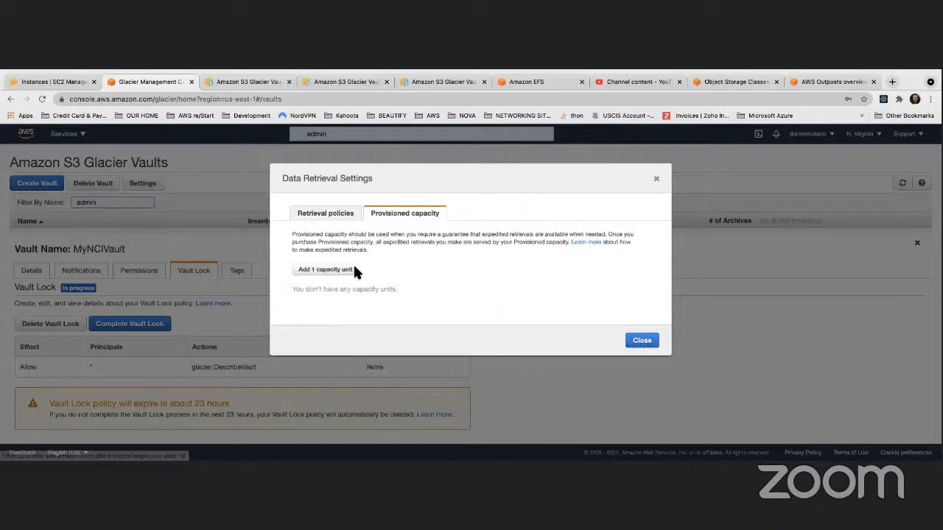
click(642, 340)
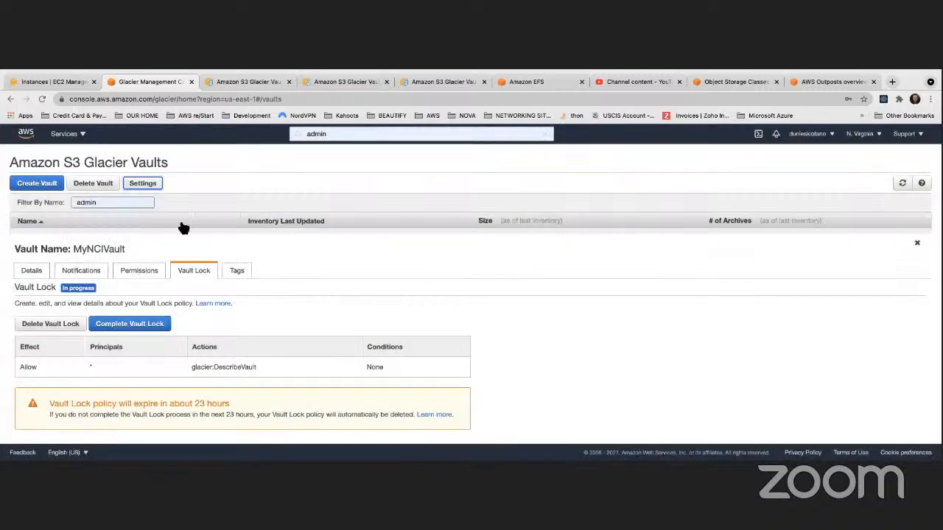
- Dismiss the Vault Lock completion form and delete the in-progress Vault Lock of MyNCIVault
scroll(81, 280, down, 2)
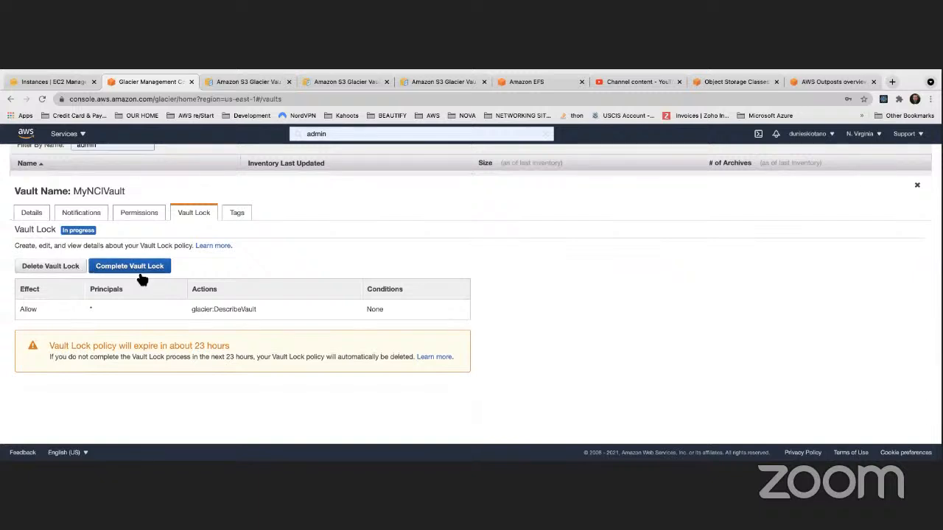
click(93, 265)
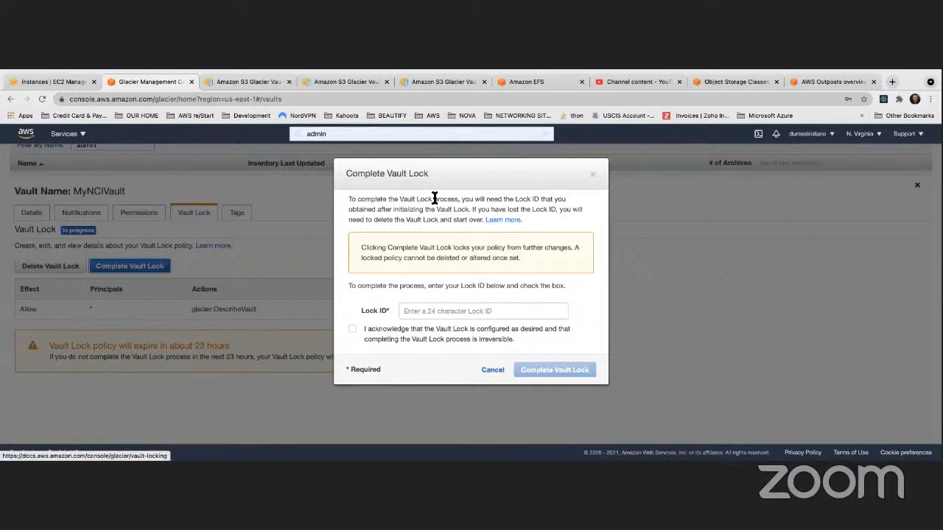
click(593, 176)
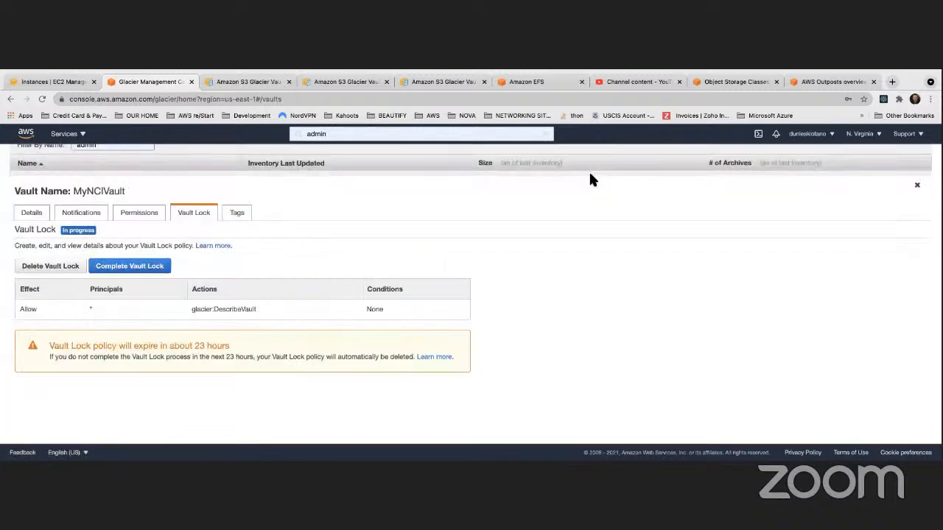
click(70, 266)
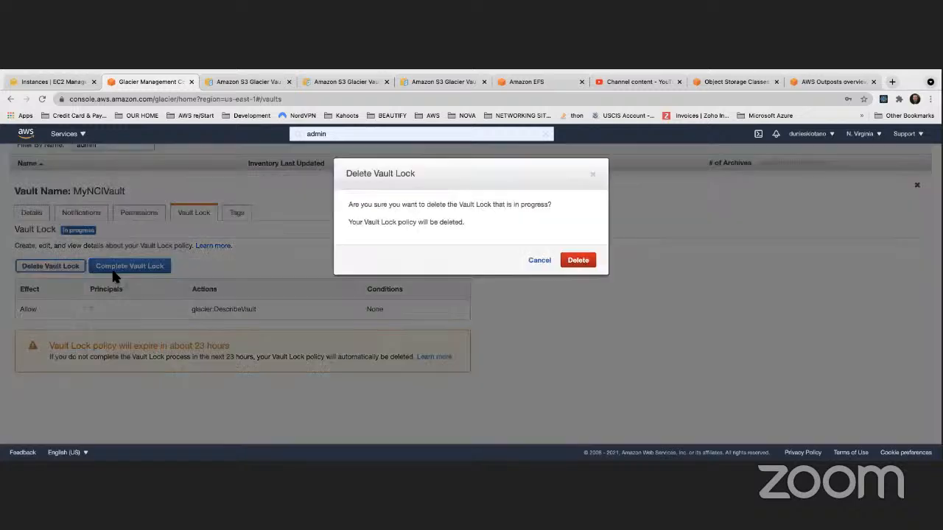
click(564, 257)
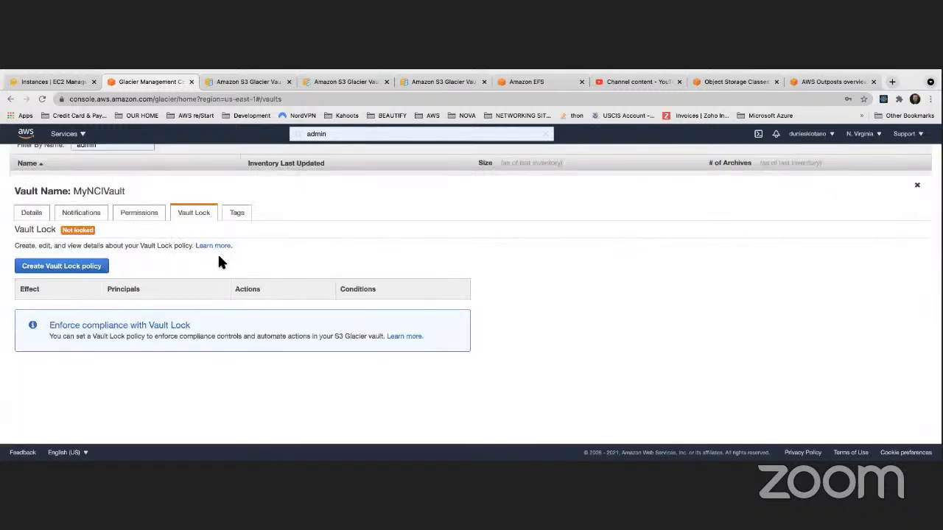
- Reload the Glacier vault list and open the Vault Lock settings of MyNCIVault
click(43, 98)
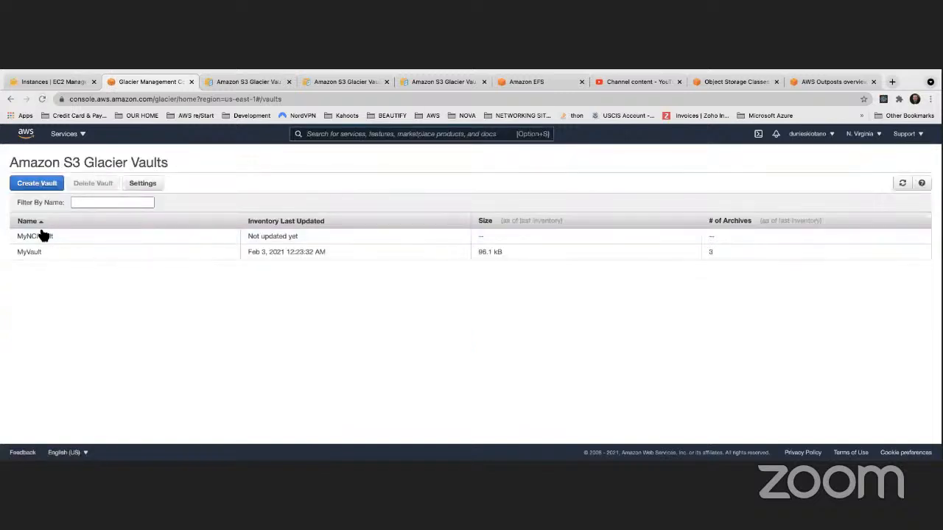
click(40, 252)
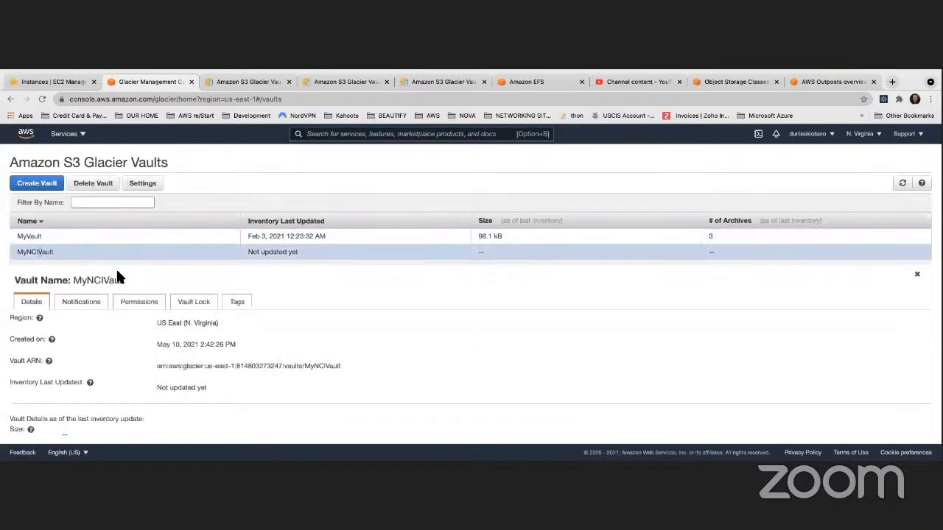
scroll(153, 293, down, 3)
click(197, 213)
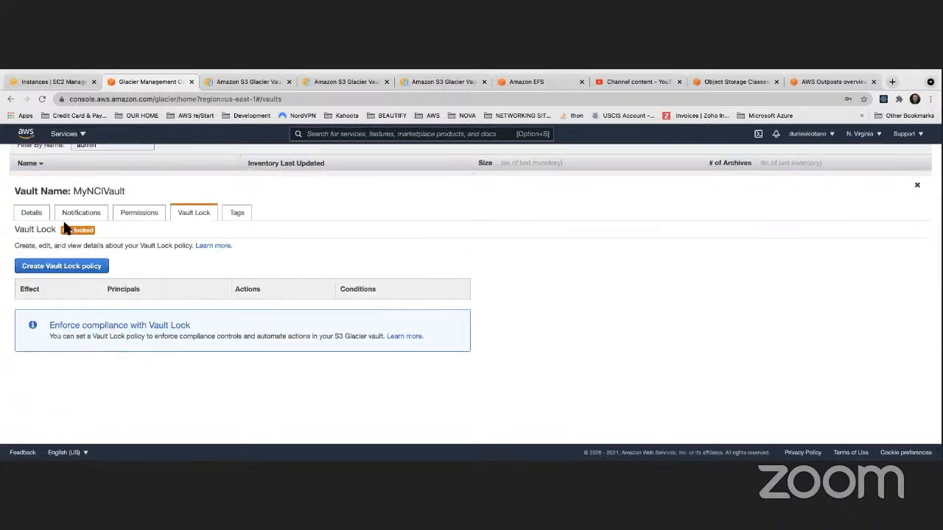
click(64, 266)
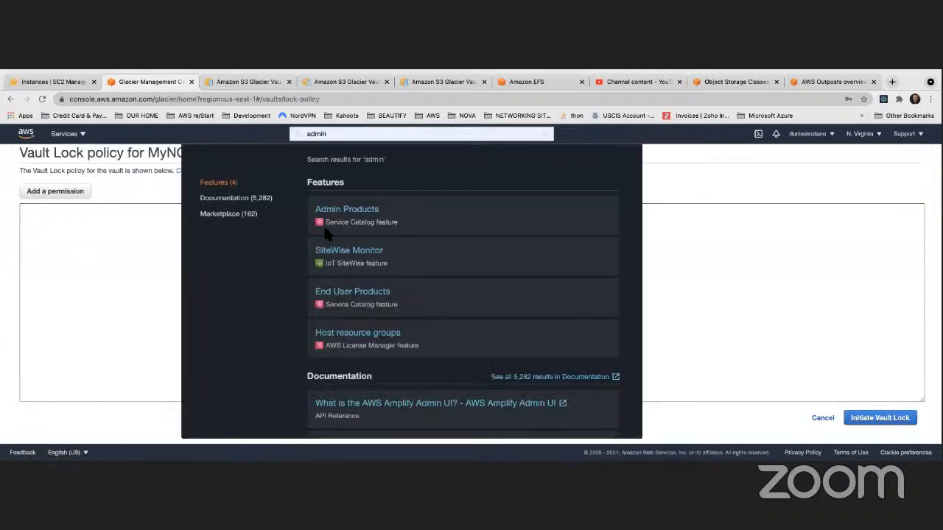
click(129, 229)
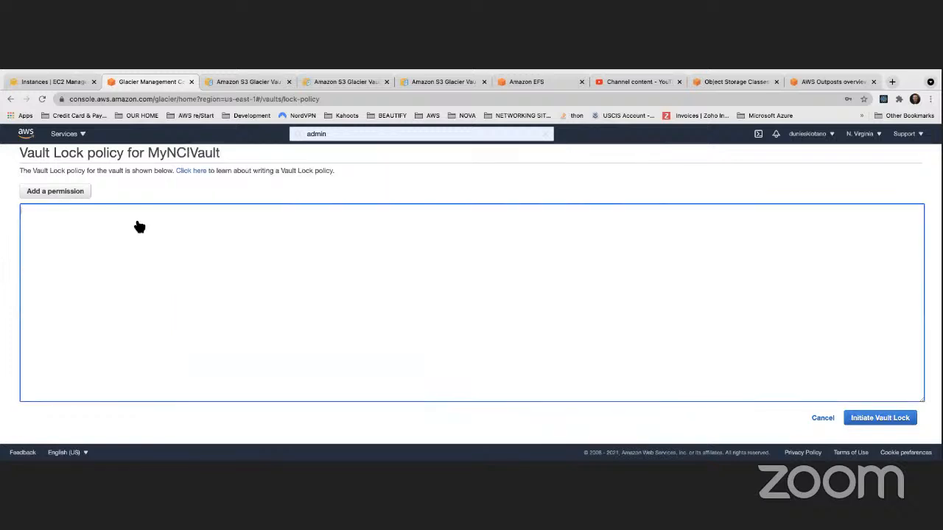
click(11, 99)
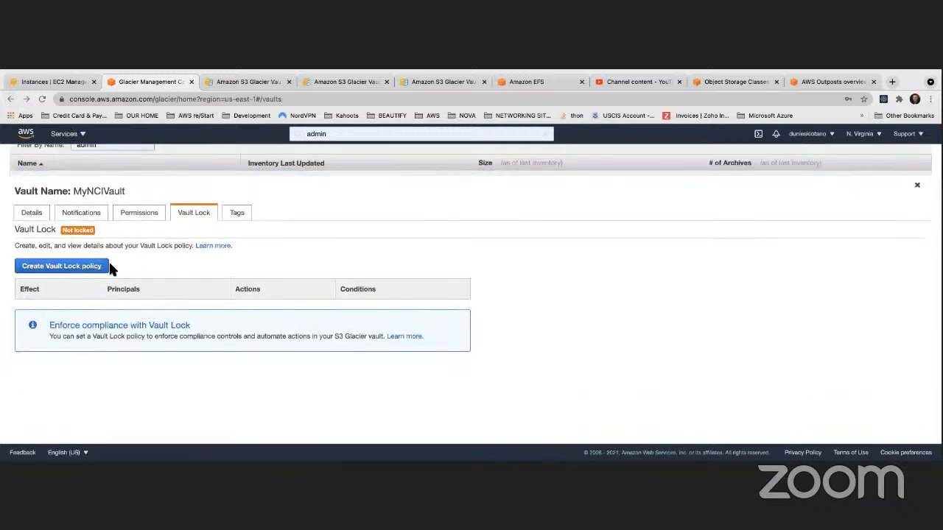
- Start a Vault Lock policy for MyNCIVault and add a permission allowing Everybody (*) the DescribeVault action
click(72, 270)
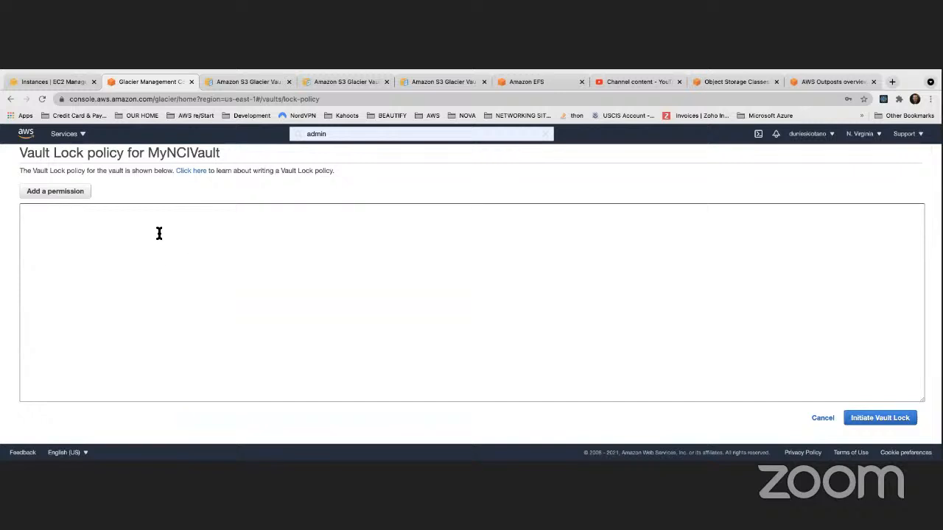
click(81, 193)
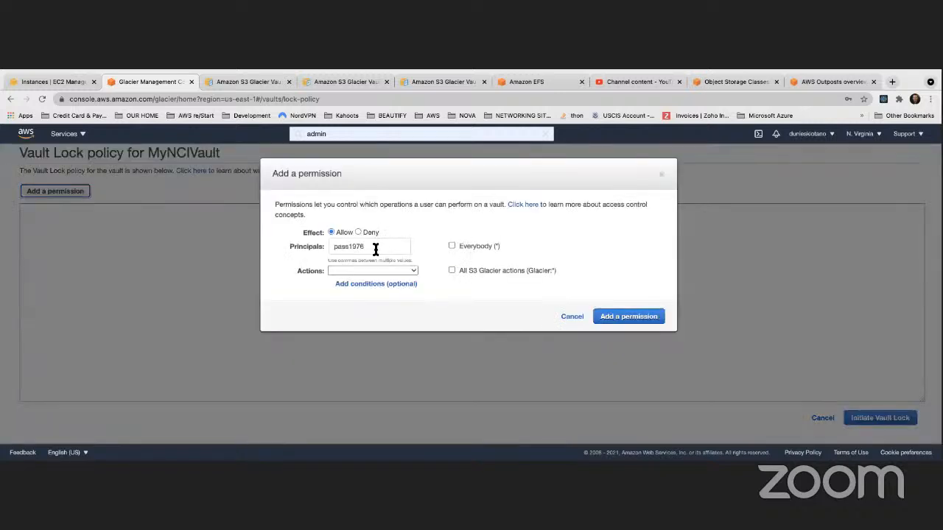
double_click(352, 247)
click(483, 247)
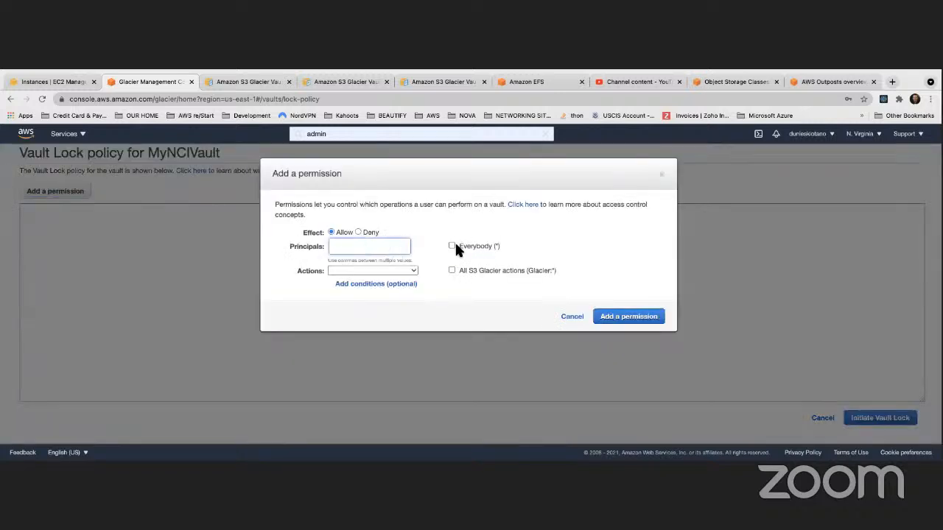
click(405, 270)
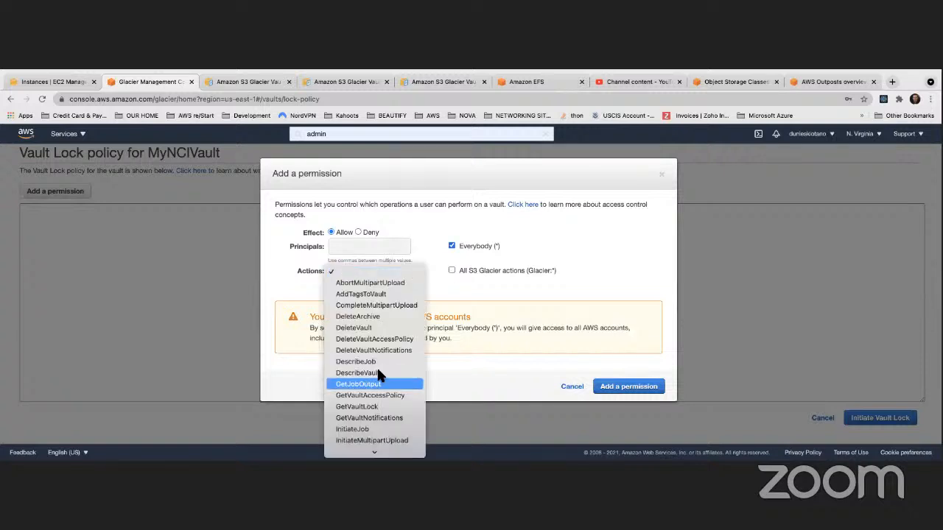
click(370, 328)
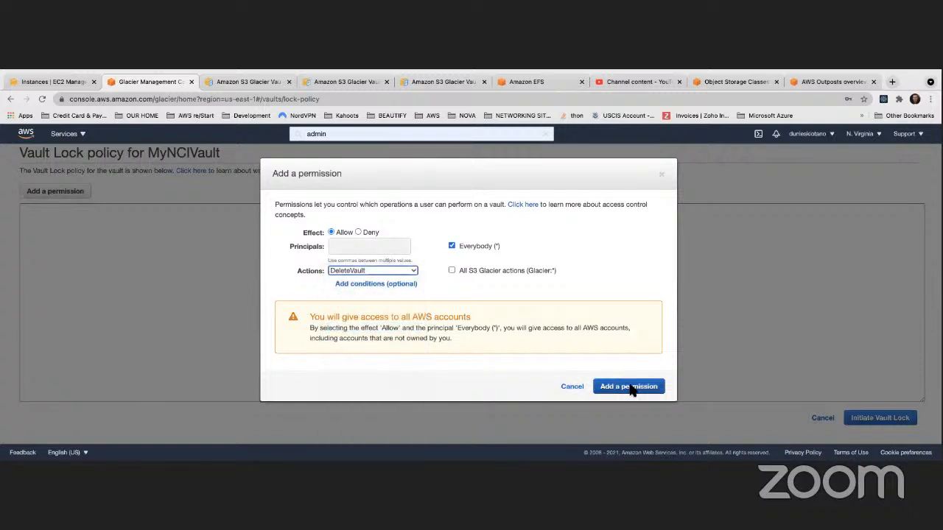
click(394, 269)
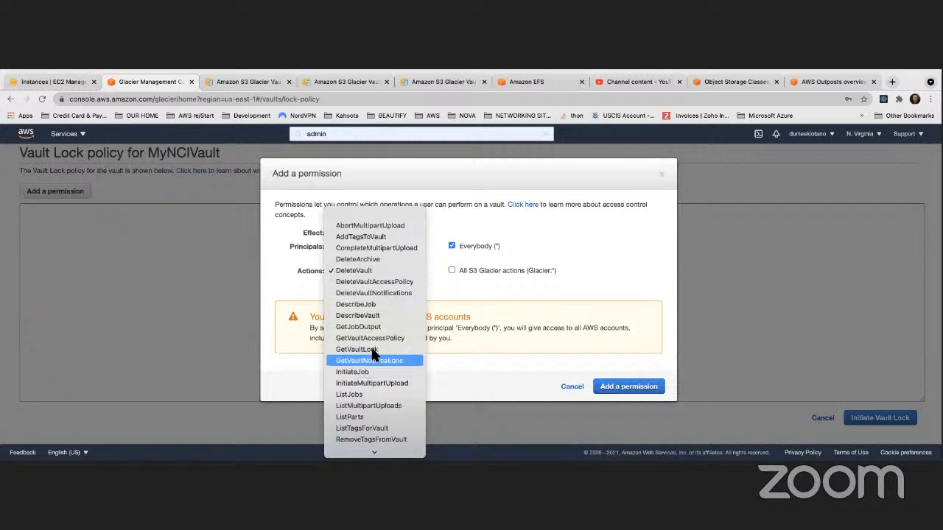
scroll(373, 284, down, 2)
click(372, 284)
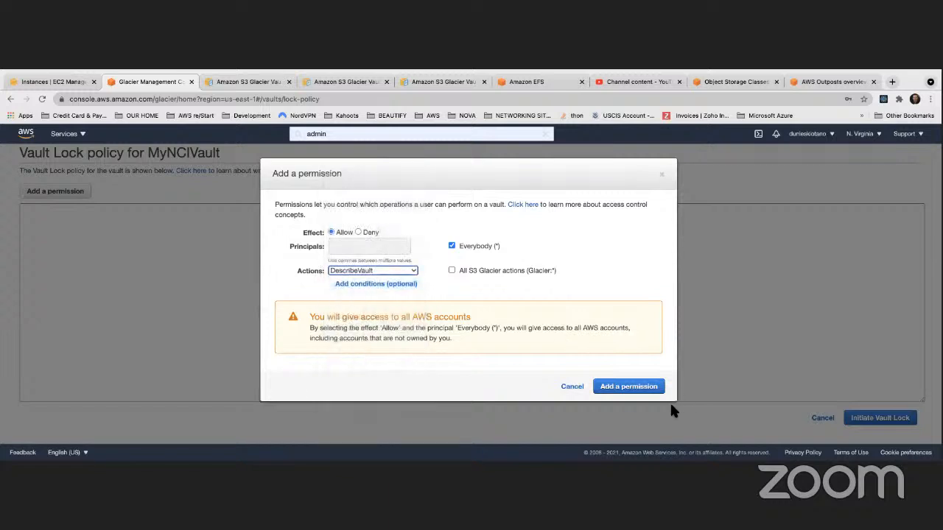
click(644, 387)
- Initiate the Vault Lock on MyNCIVault, copy the issued Lock ID, and close the Lock ID record
click(880, 417)
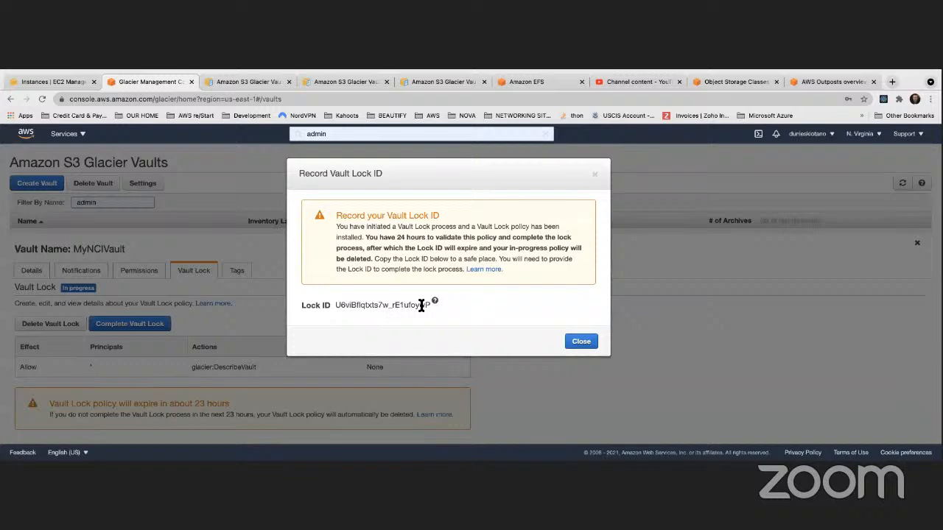
drag(430, 305, 335, 306)
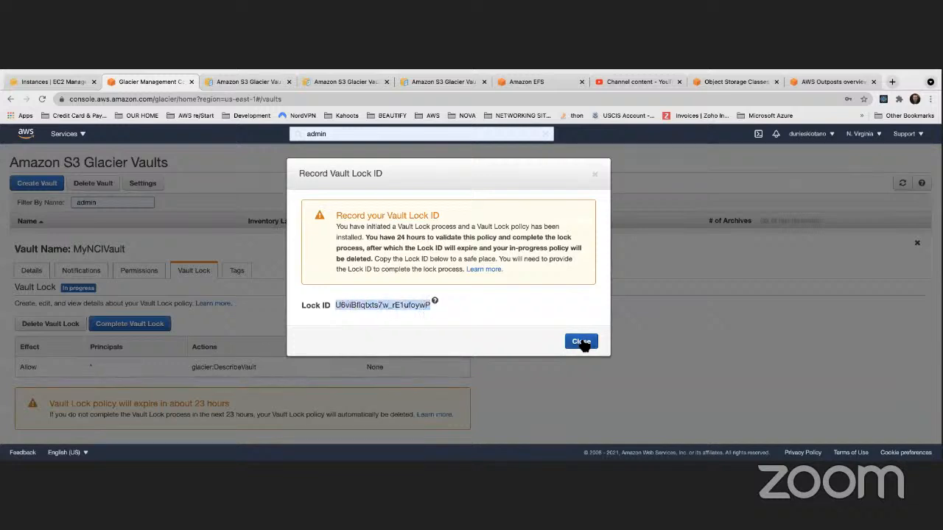
click(581, 342)
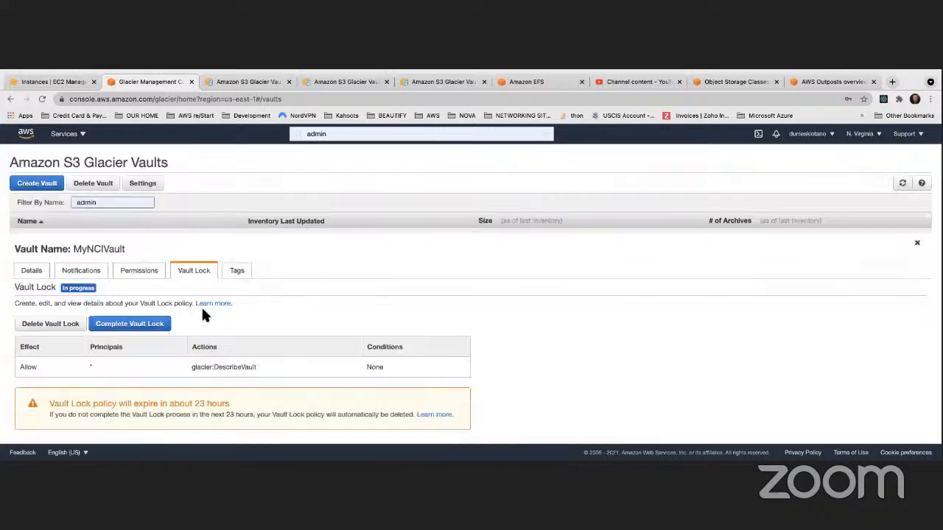
- Try to complete the Vault Lock by pasting the Lock ID, acknowledging that the process is irreversible, and submitting the form
click(123, 331)
click(444, 310)
drag(466, 313, 347, 310)
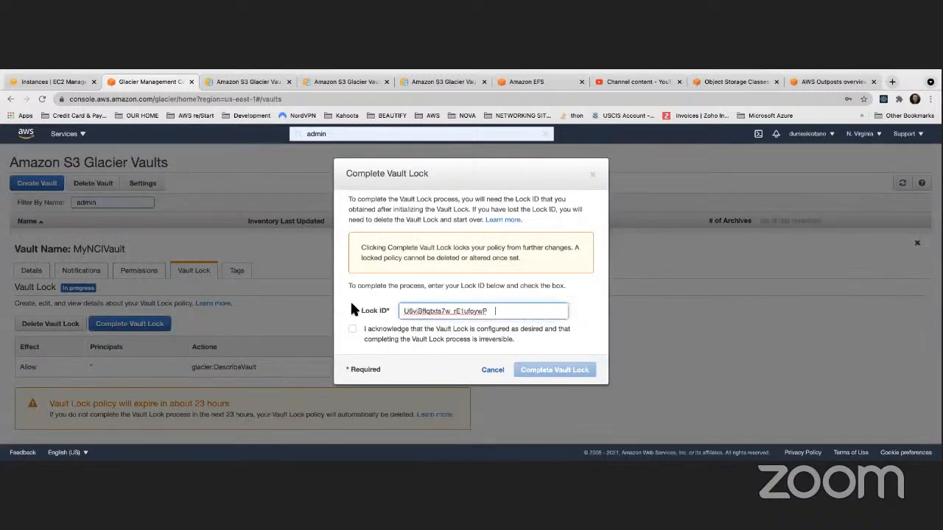
click(353, 330)
key(ctrl+z)
click(552, 369)
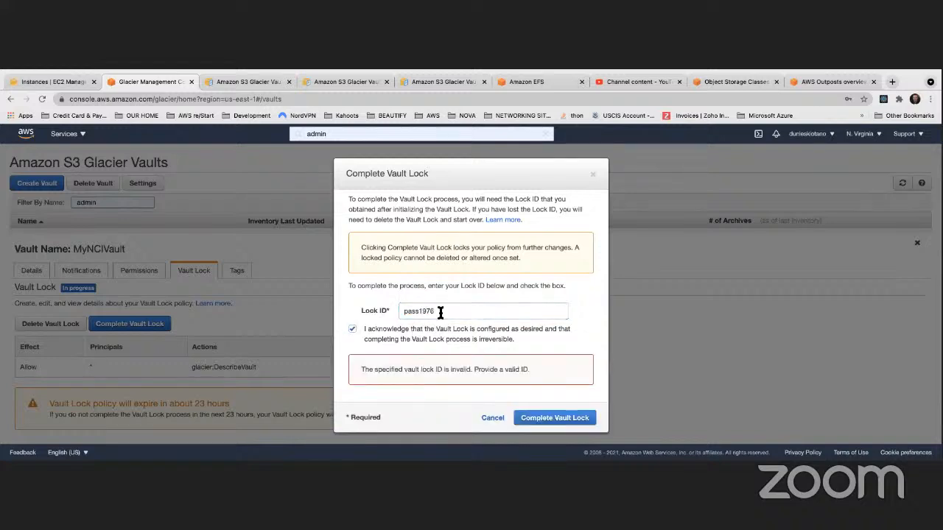
- Replace the entry in the Lock ID field with only the copied Lock ID, complete the Vault Lock, and dismiss the save-password offer
drag(439, 312, 366, 311)
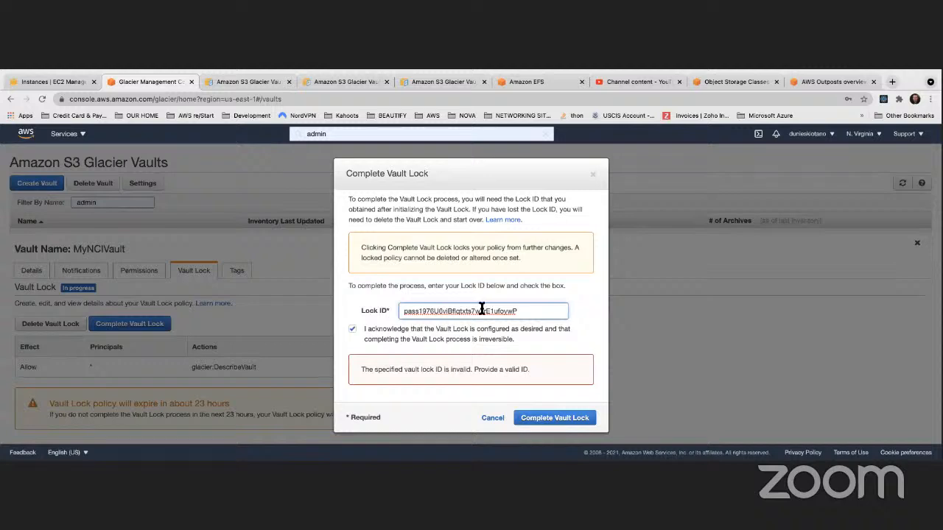
click(586, 418)
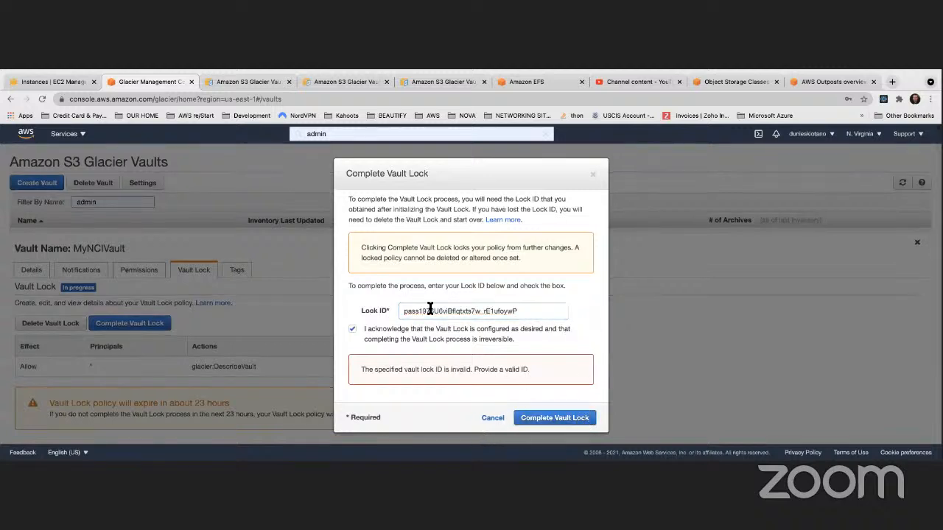
drag(434, 311, 374, 311)
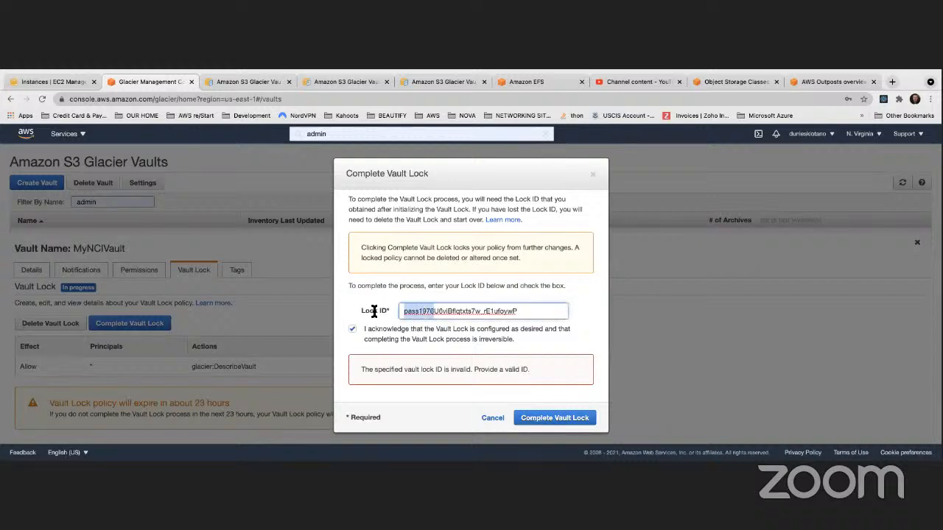
key(BackSpace)
click(557, 418)
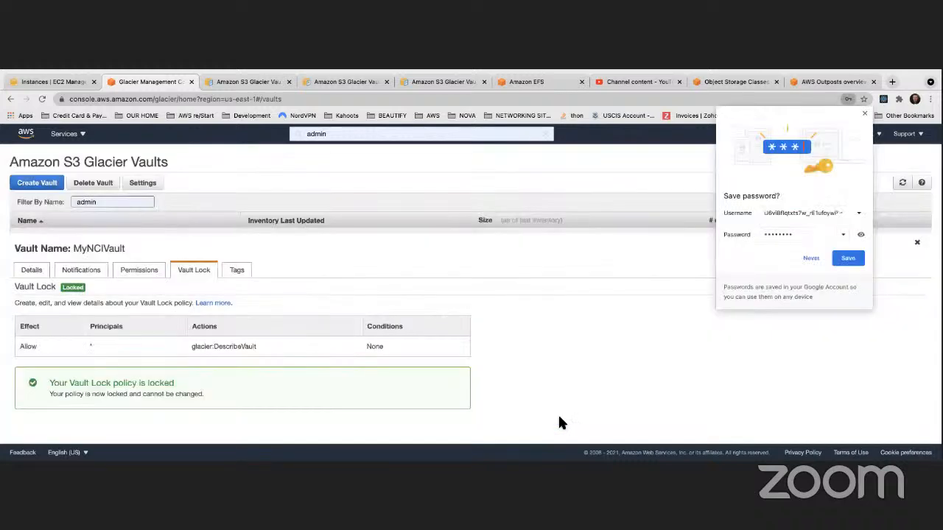
click(864, 114)
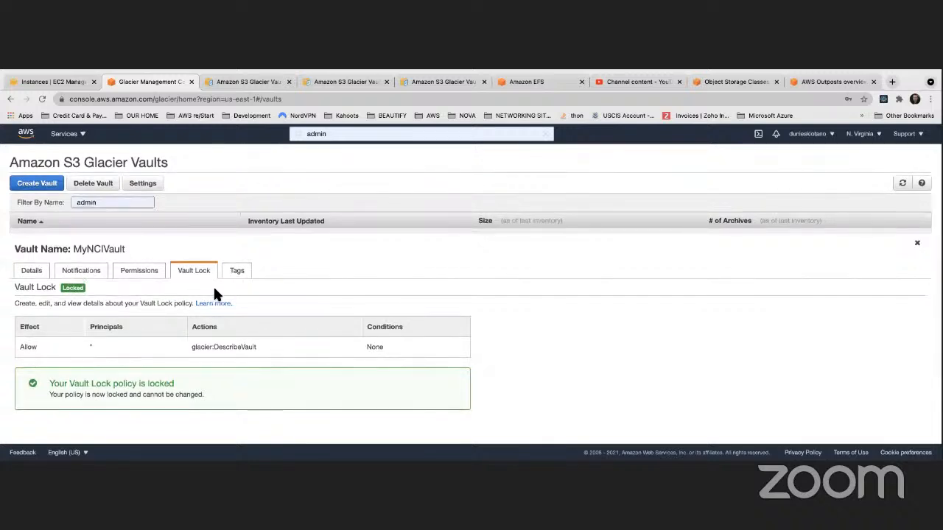
- Review the locked policy of MyNCIVault and delete the vault, confirming the deletion
scroll(199, 324, down, 2)
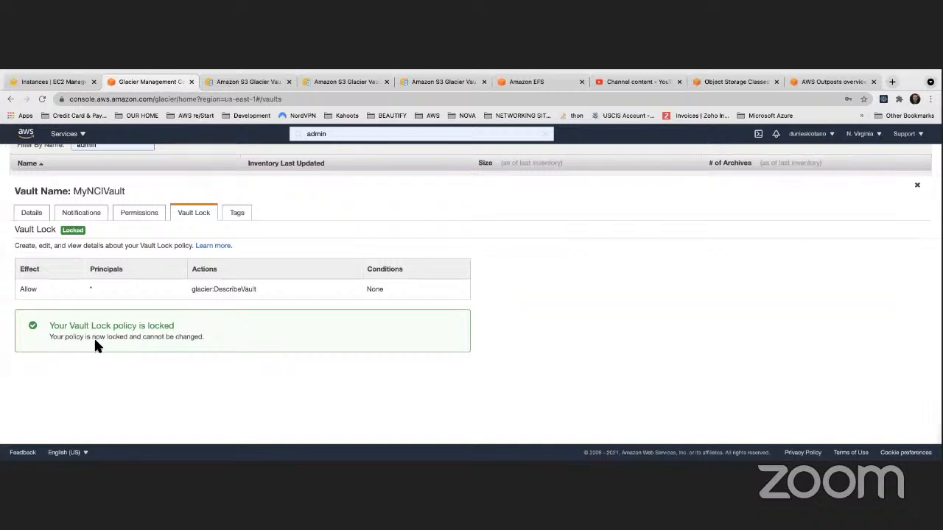
scroll(145, 346, up, 2)
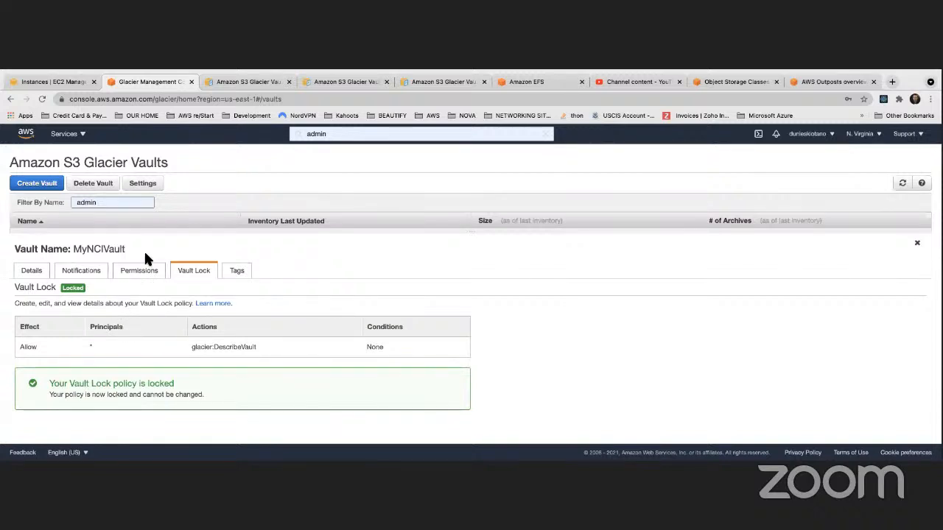
click(102, 185)
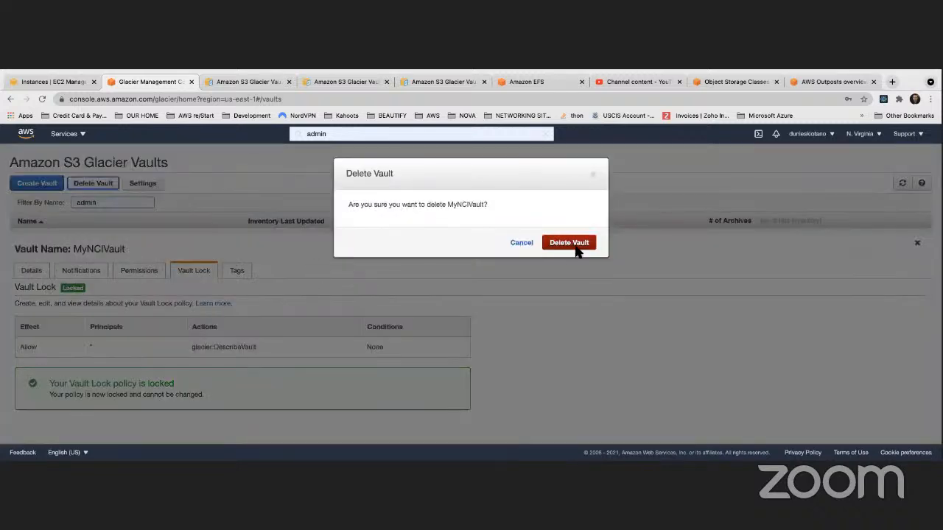
click(557, 256)
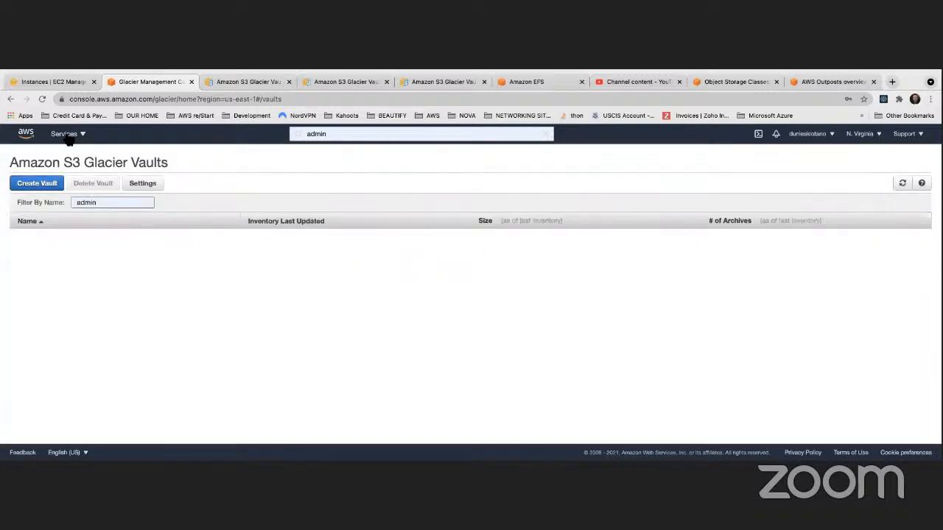
- Search the AWS services for "glacier" and open S3 Glacier
click(10, 99)
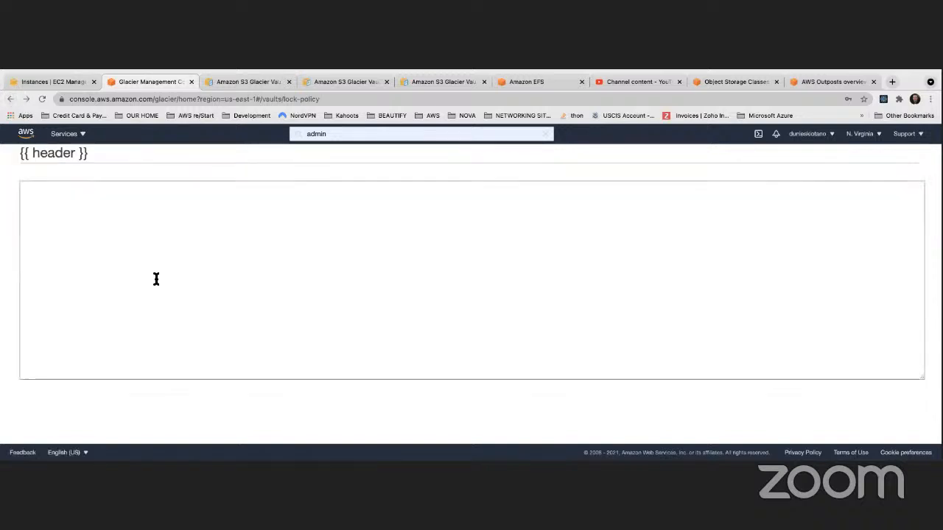
click(70, 134)
click(295, 133)
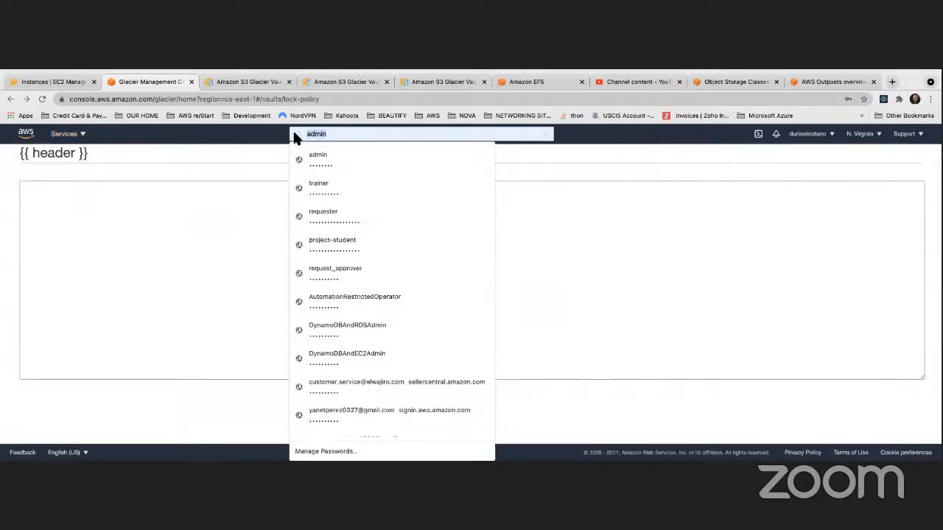
text(glacier)
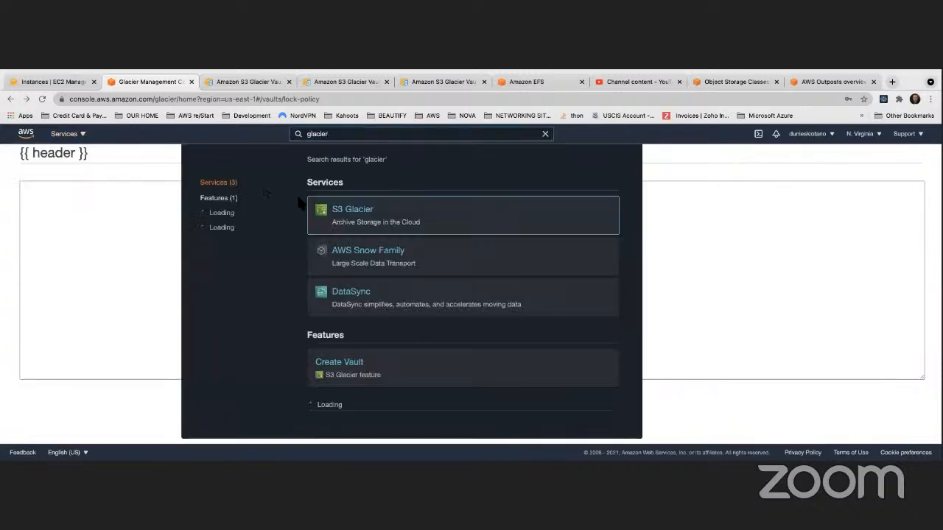
click(335, 211)
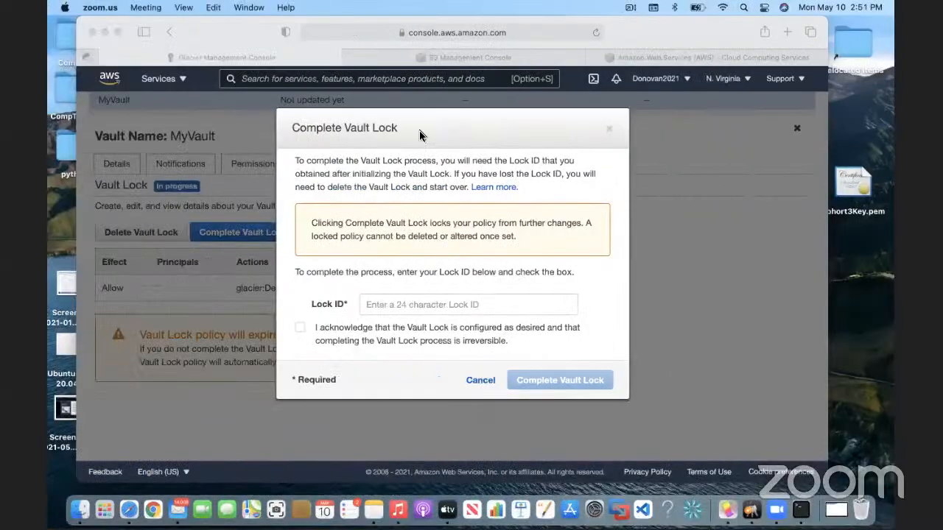
- Cancel the Vault Lock completion for MyVault and delete its in-progress Vault Lock
click(486, 379)
click(480, 380)
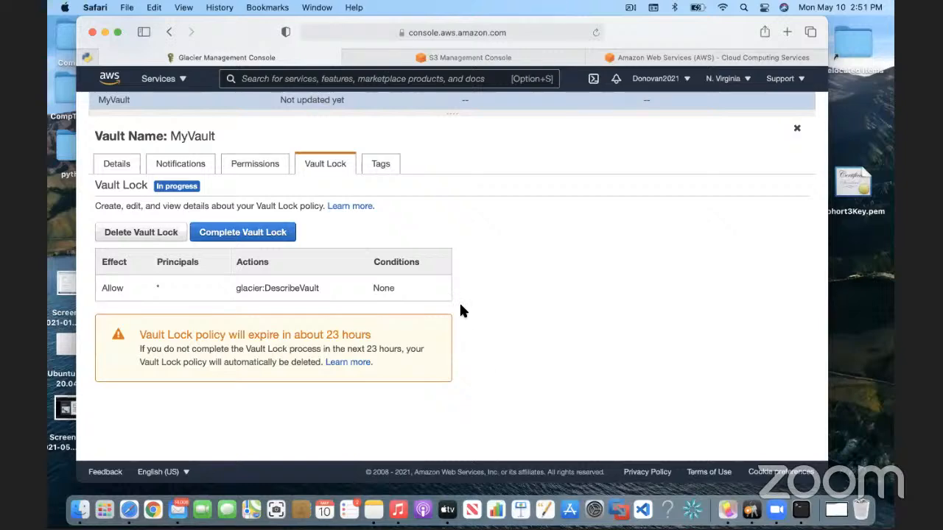
click(140, 234)
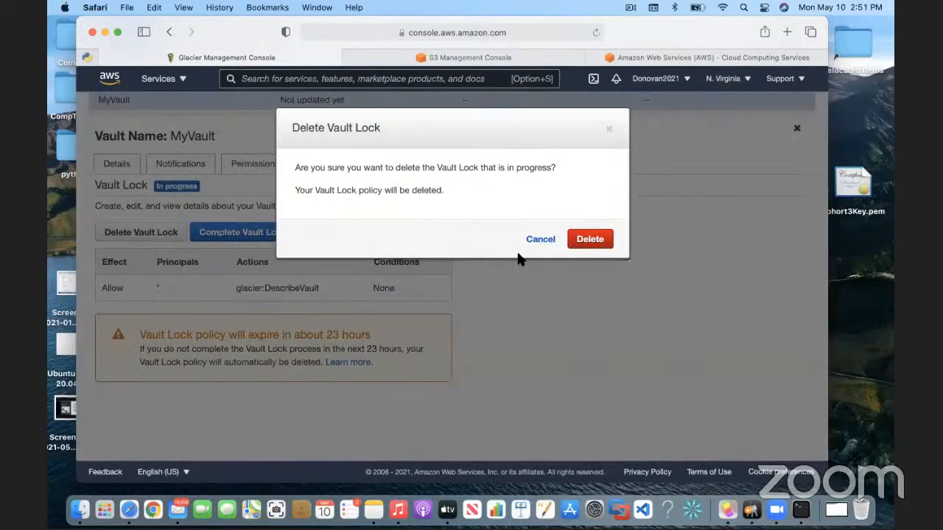
click(590, 239)
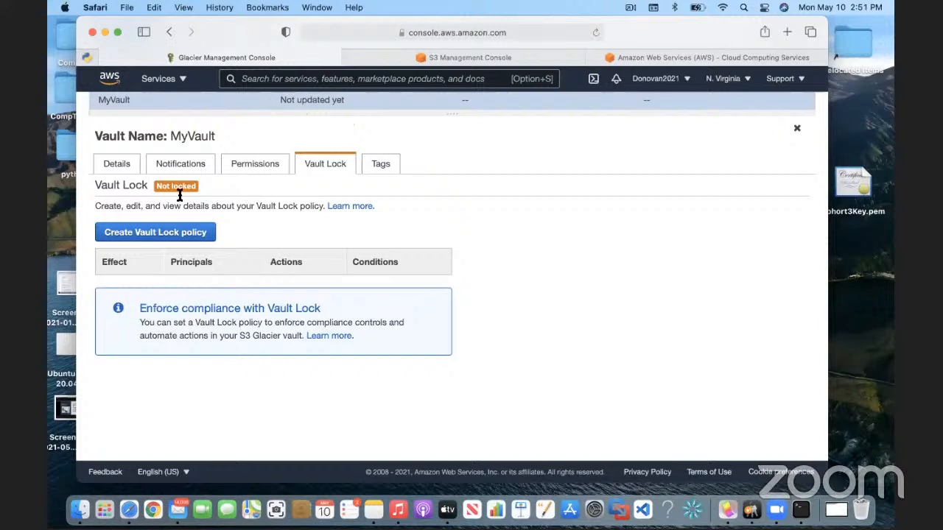
- Create a Vault Lock policy for MyVault that allows Everybody (*) the DescribeVault action, and initiate the Vault Lock
click(168, 231)
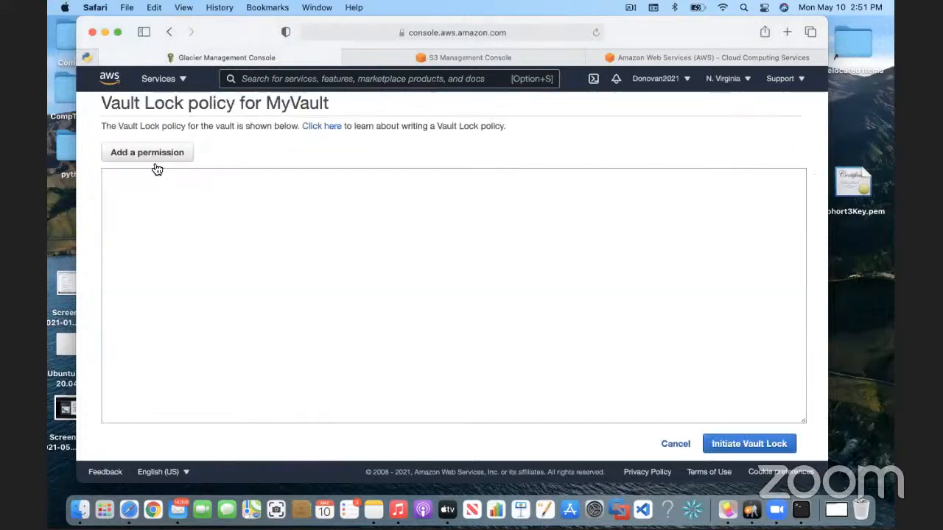
click(153, 156)
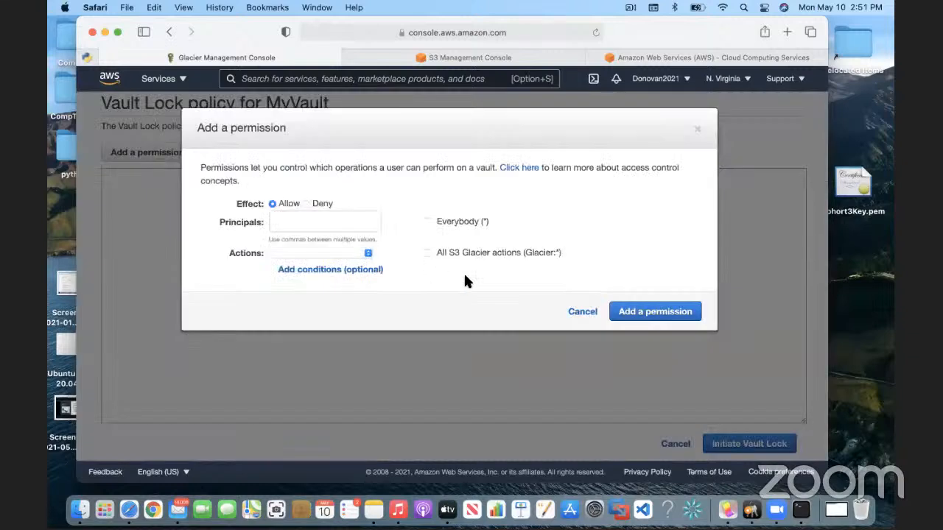
click(427, 221)
click(369, 255)
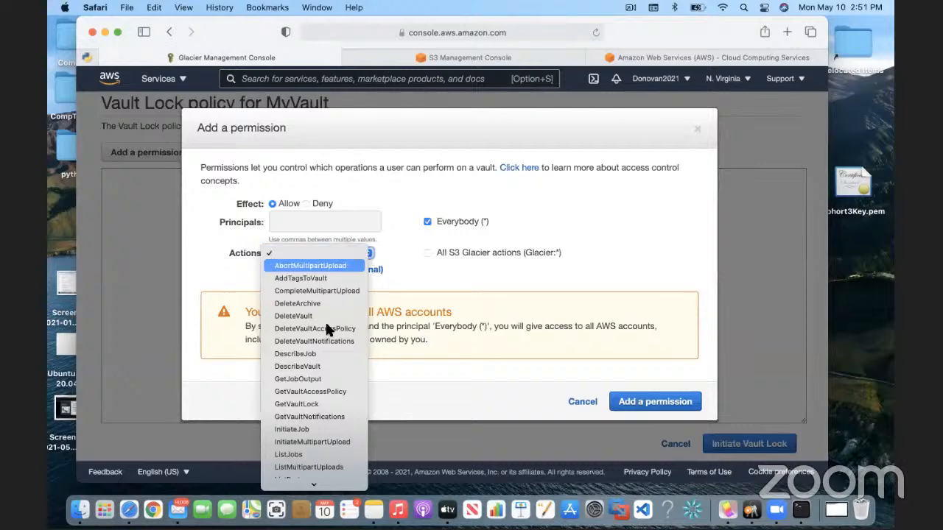
click(323, 366)
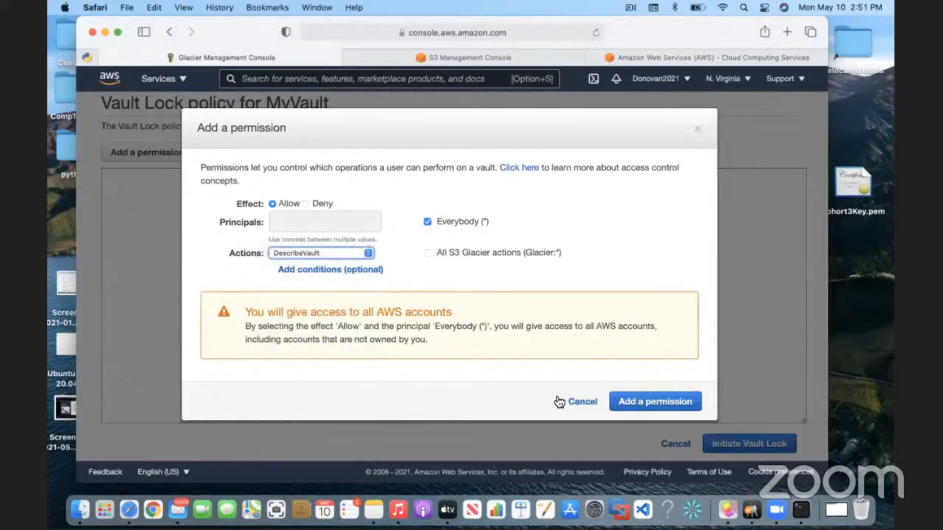
click(662, 403)
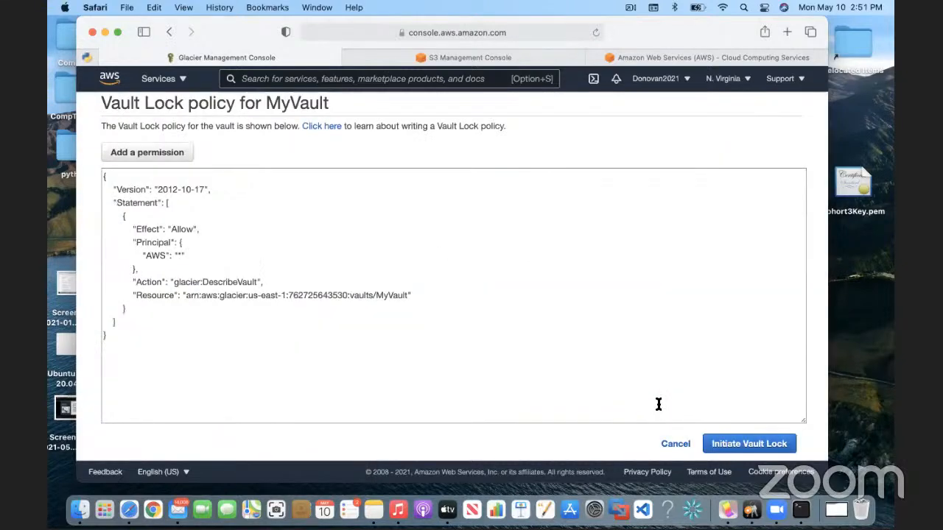
click(746, 444)
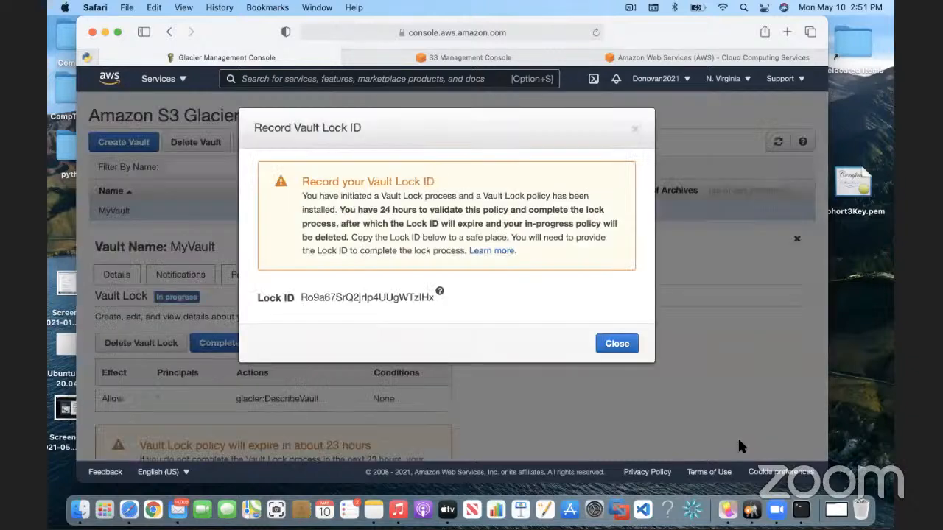